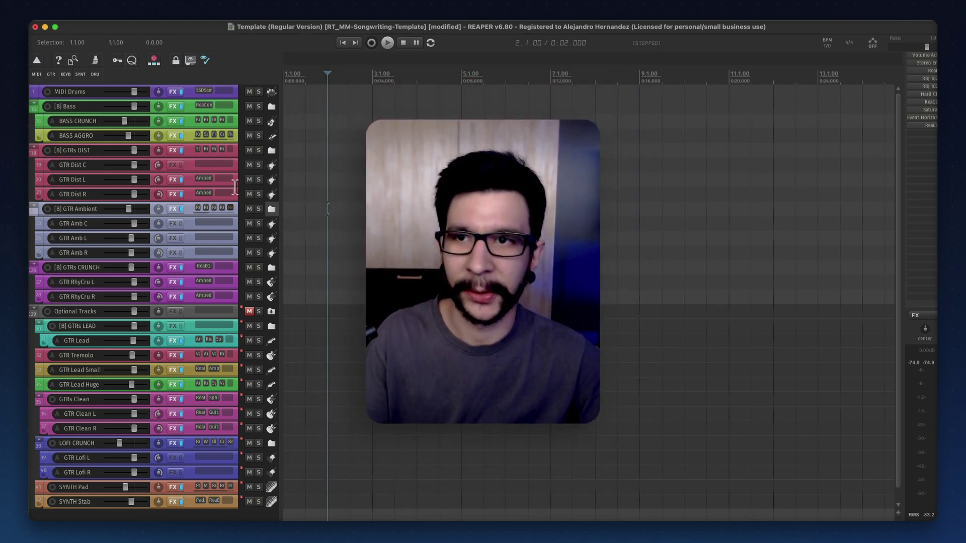
Step: Expand the additional toolbar row above the tracks and collapse it again
click(37, 60)
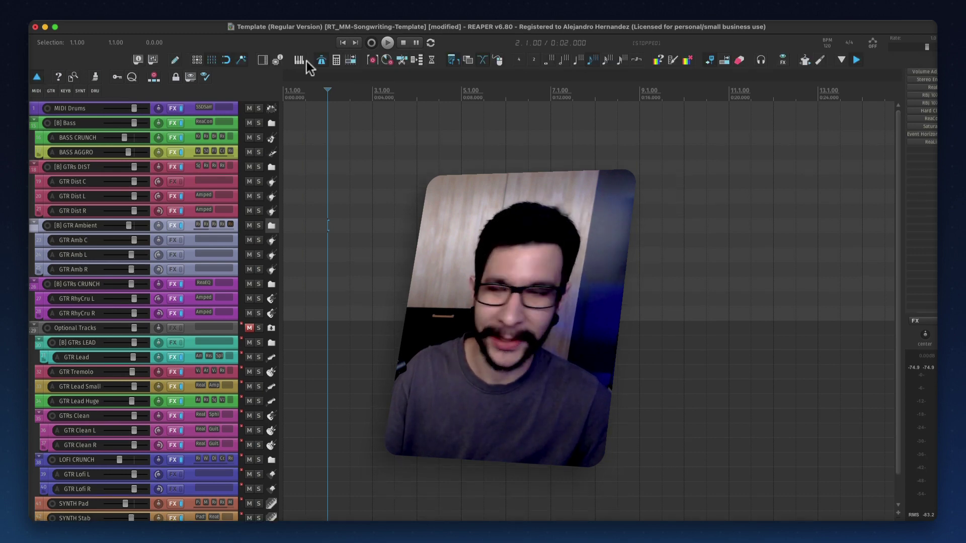
click(35, 77)
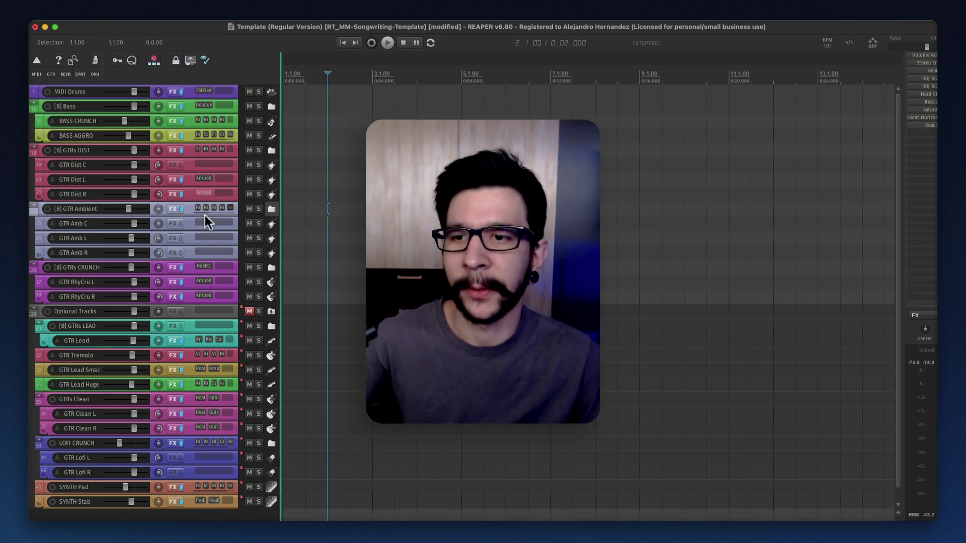
scroll(294, 259, down, 1)
scroll(328, 338, up, 1)
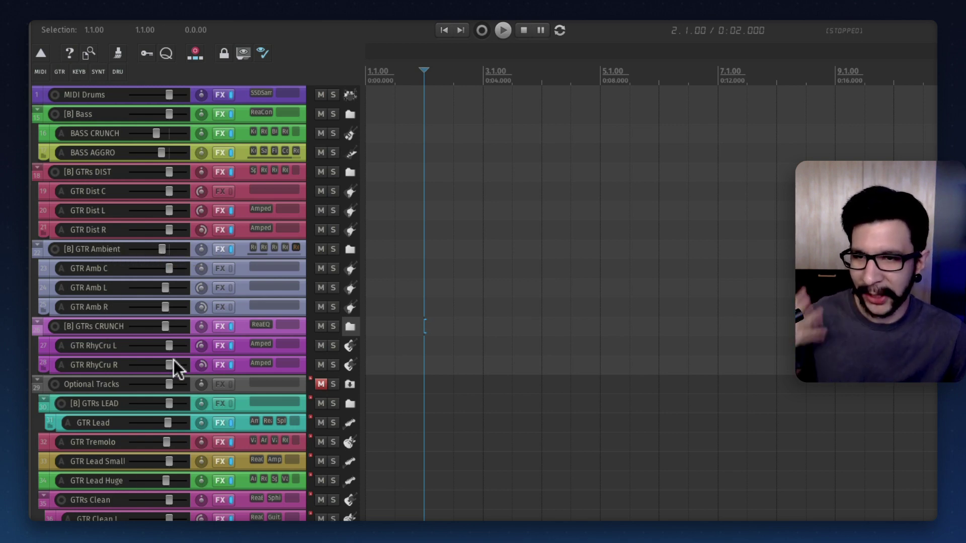
Step: Move the [B] GTR Ambient and [B] GTRs CRUNCH folders with their child tracks into the Optional Tracks folder
click(85, 247)
shift+click(98, 327)
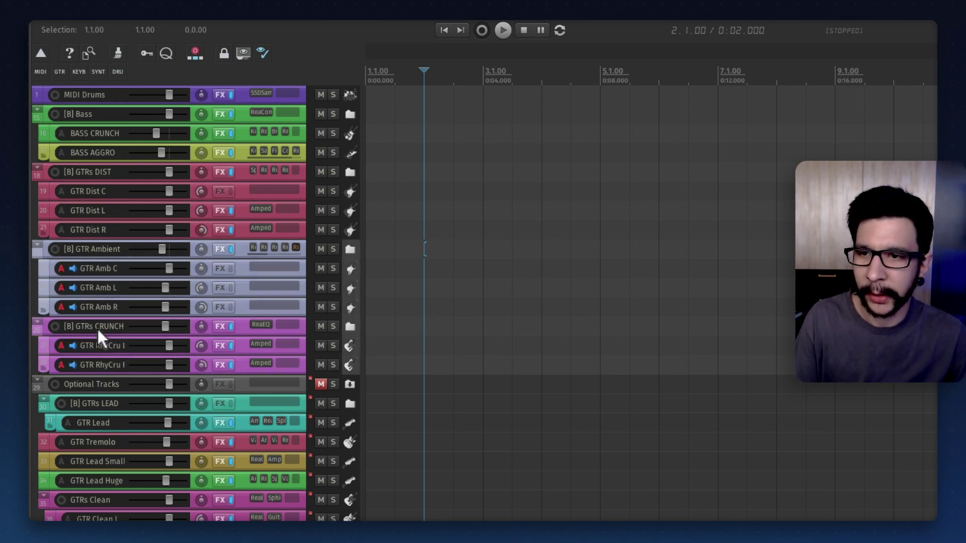
drag(92, 238, 117, 388)
Step: Collapse the Optional Tracks folder to hide its child tracks and increase the height of the remaining tracks
click(104, 243)
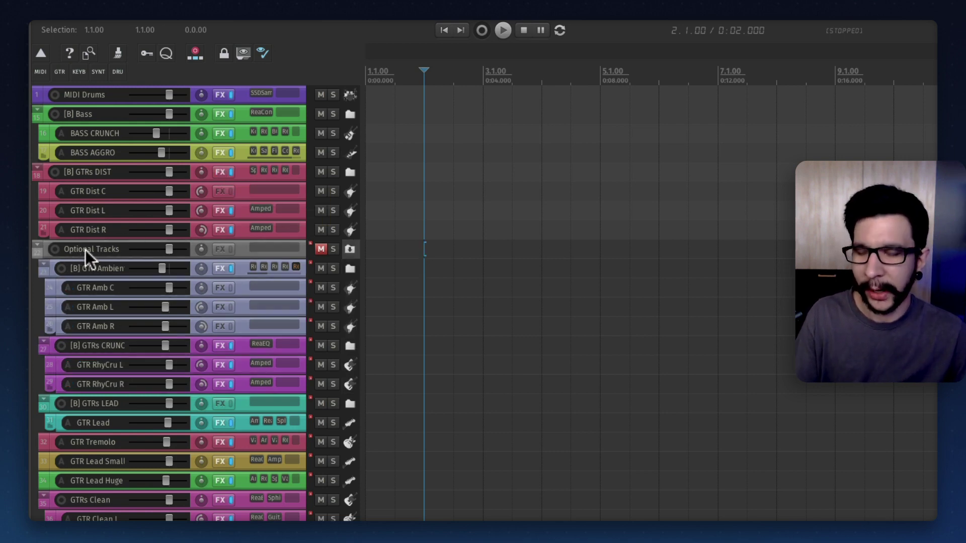
click(39, 245)
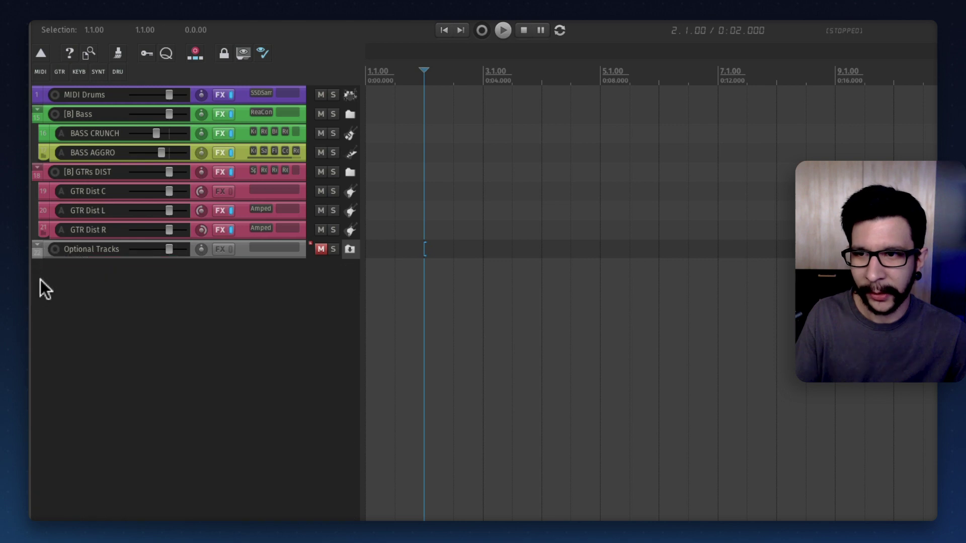
scroll(111, 275, up, 3)
drag(428, 267, 437, 334)
scroll(436, 353, down, 2)
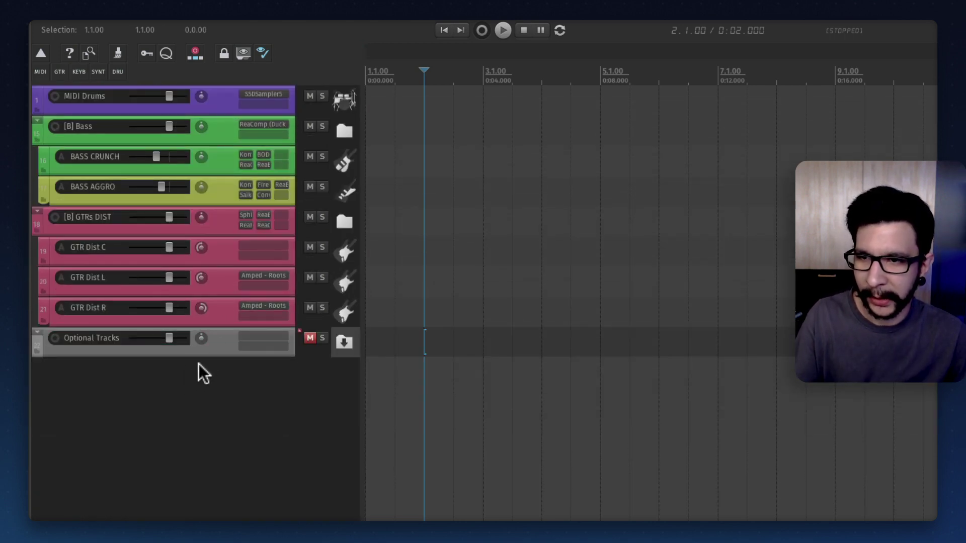
key(f)
key(f)
key(f)
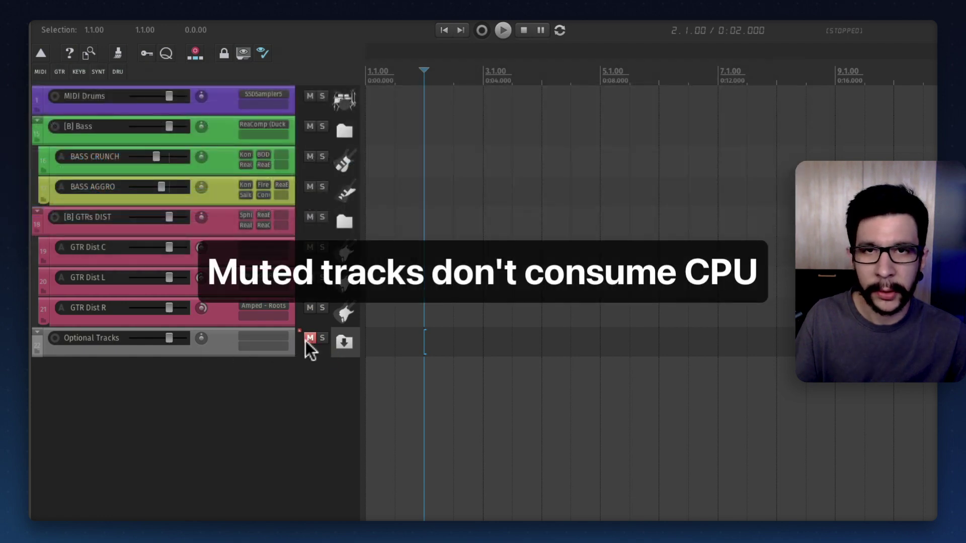
Step: Expand the Optional Tracks folder and move the [B] GTR Ambient folder out, placing it directly above Optional Tracks
double_click(228, 345)
scroll(337, 281, down, 3)
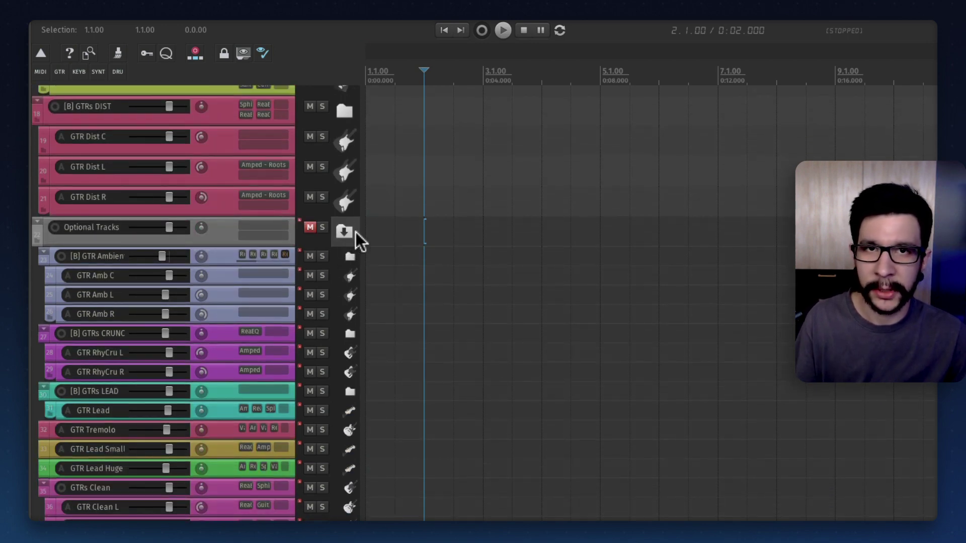
scroll(402, 305, up, 3)
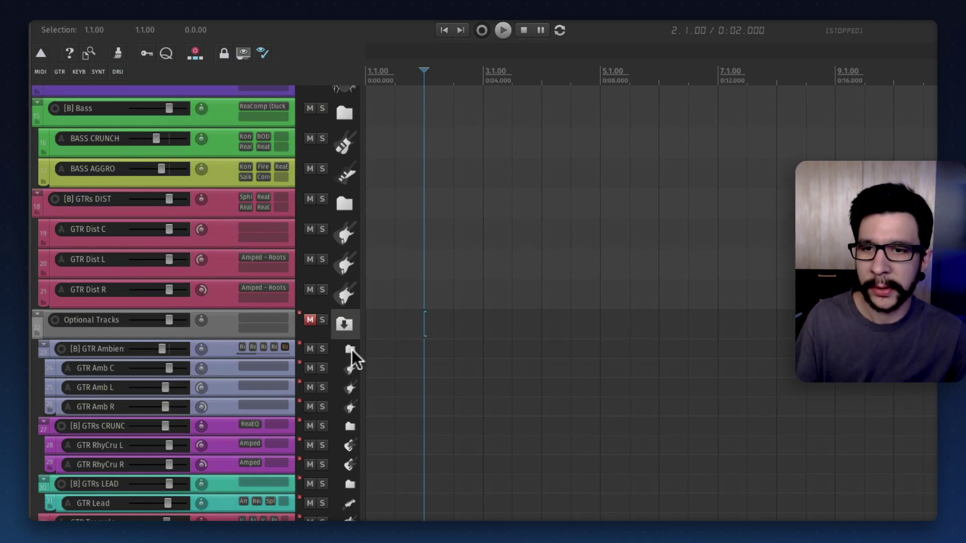
click(352, 350)
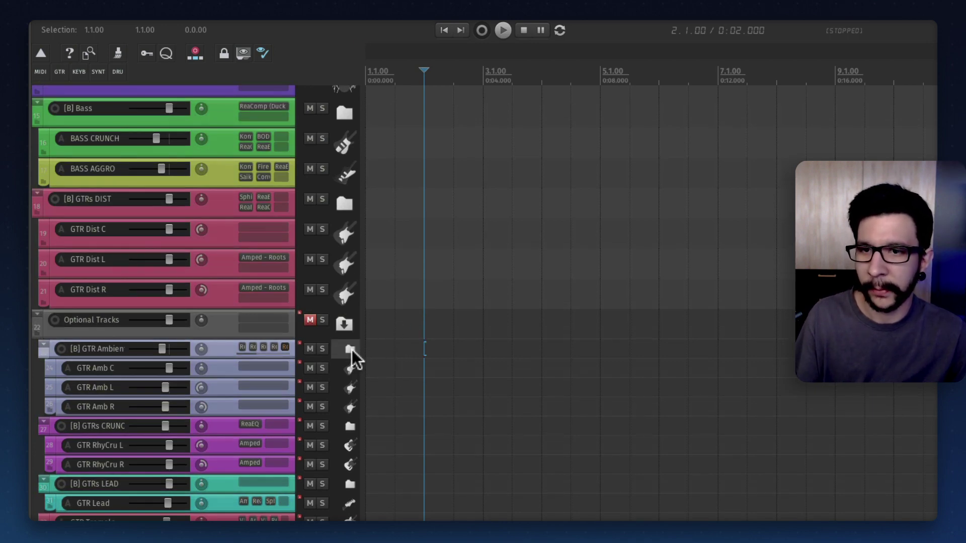
drag(350, 349, 137, 309)
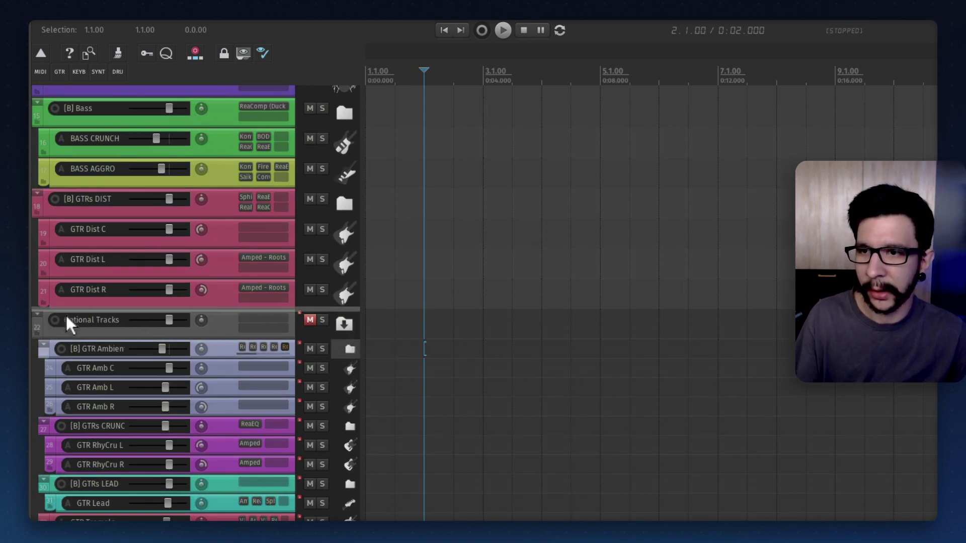
drag(66, 316, 65, 315)
click(227, 351)
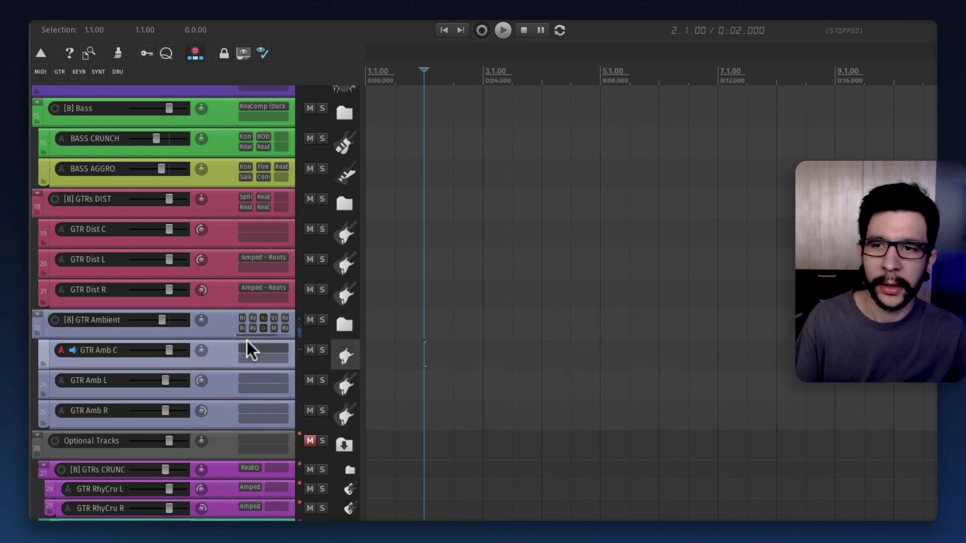
Step: Return the [B] GTR Ambient folder to Optional Tracks and leave the Optional Tracks folder collapsed
double_click(230, 325)
double_click(346, 405)
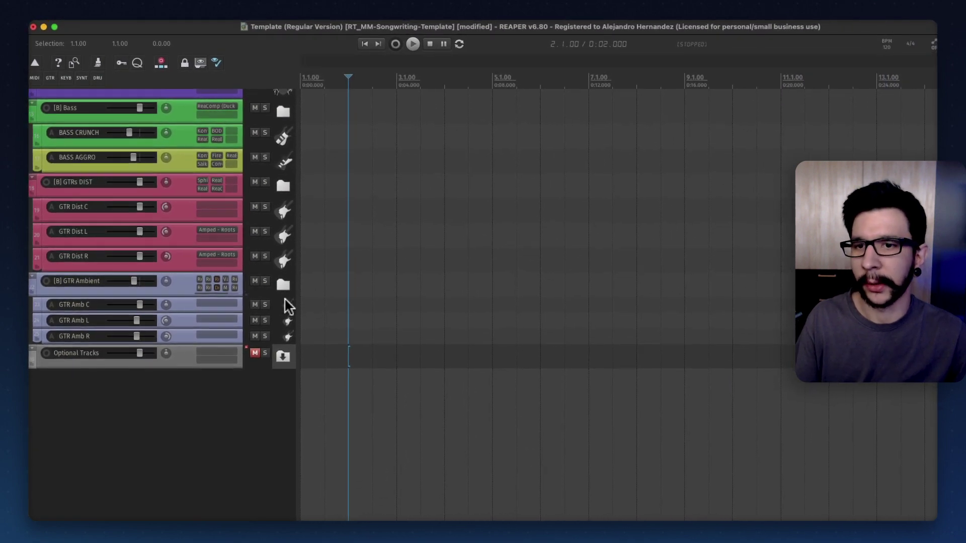
click(283, 357)
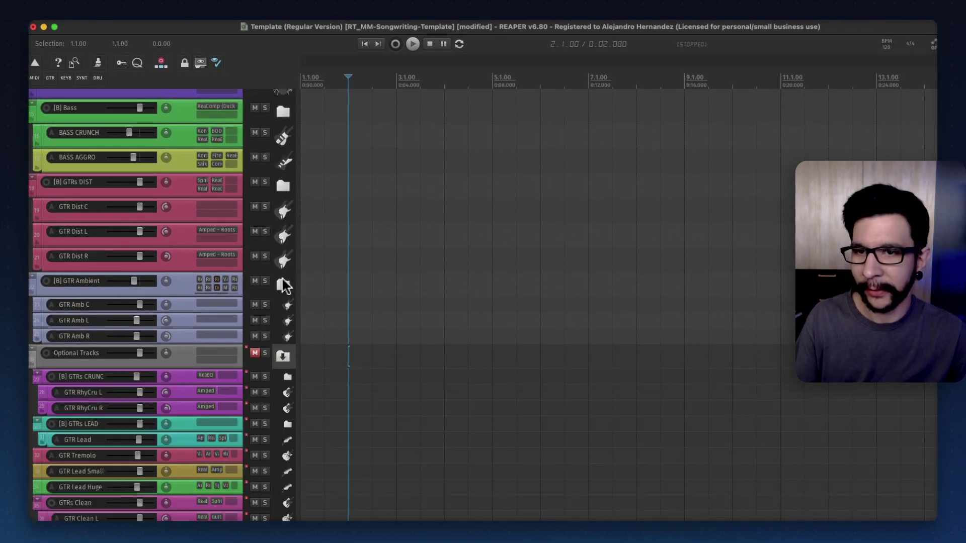
drag(283, 281, 287, 370)
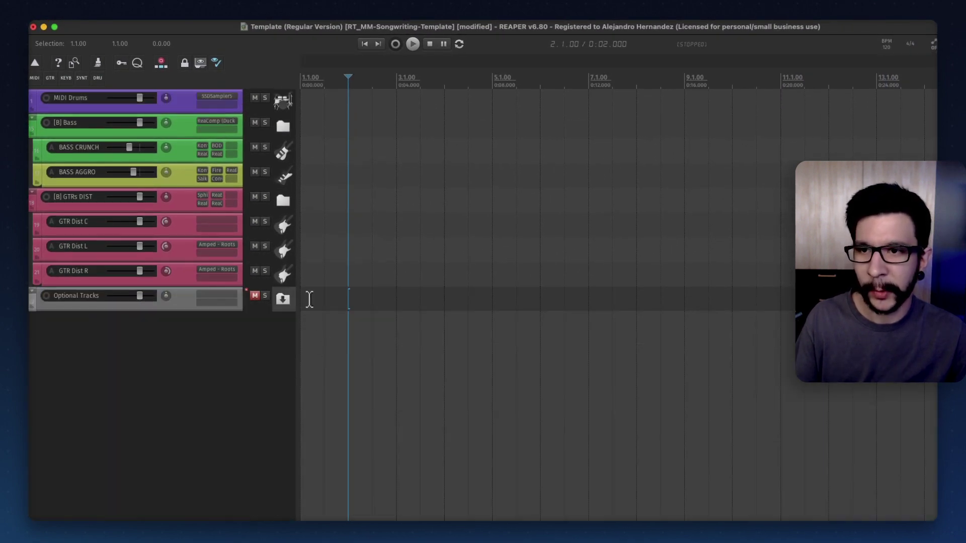
Step: Select the MIDI Drums, BASS AGGRO and GTR Dist C tracks together and show only the selected tracks
click(288, 228)
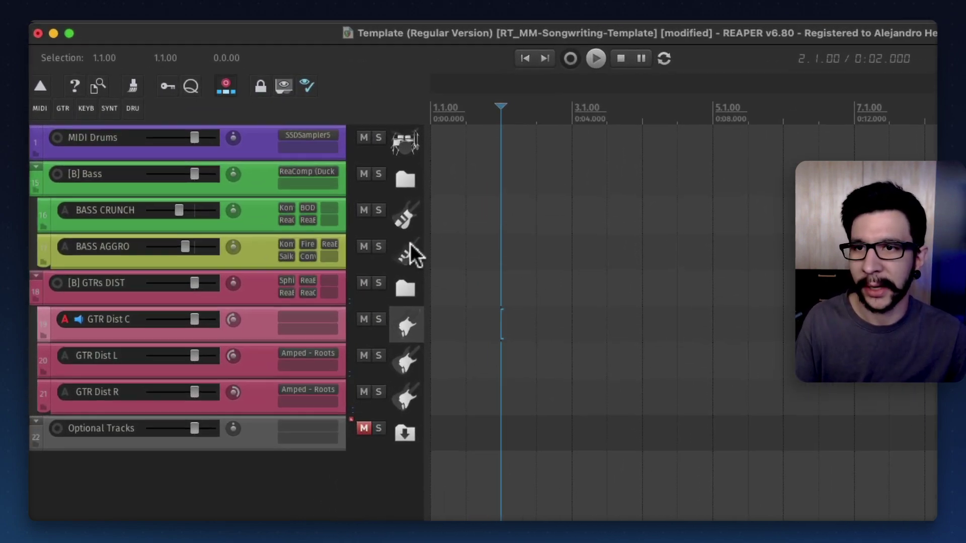
super+click(409, 244)
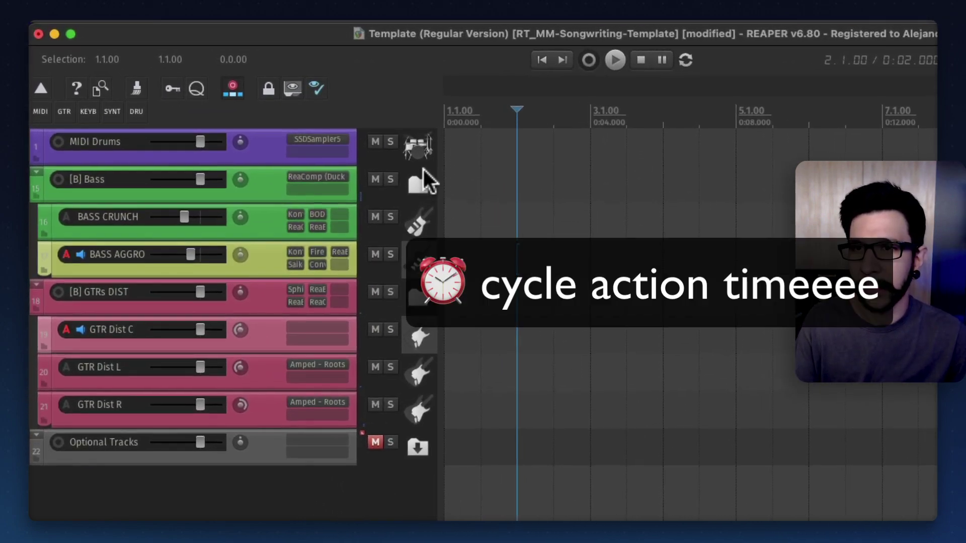
click(426, 362)
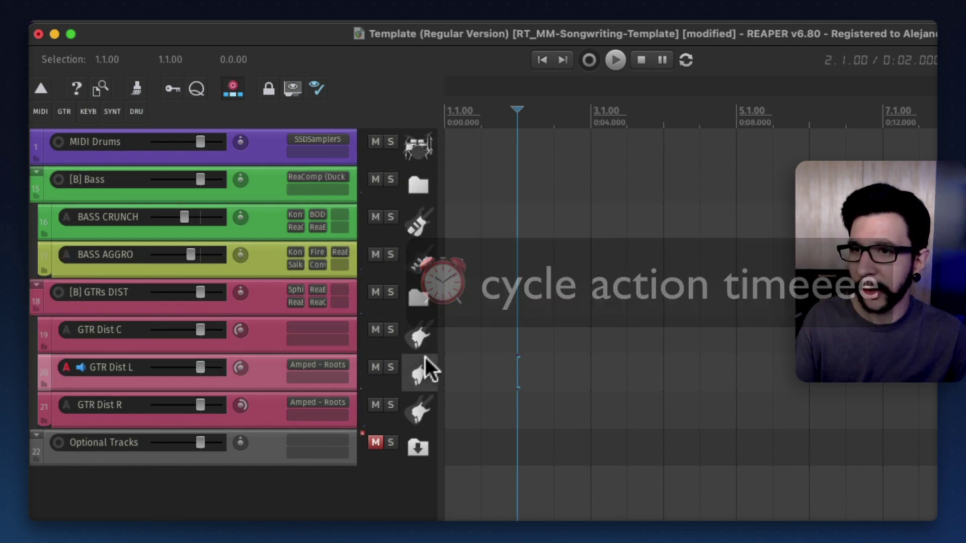
click(425, 343)
super+click(427, 266)
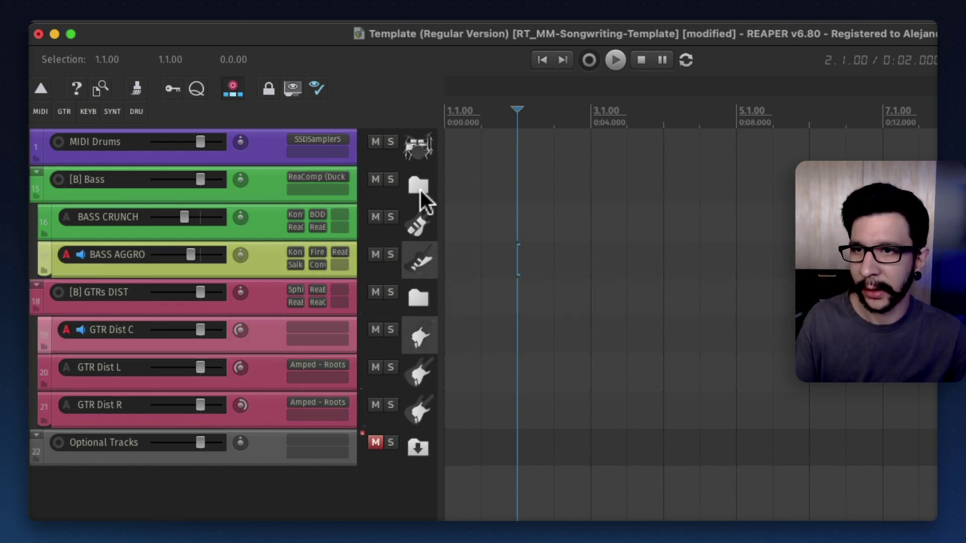
super+click(418, 146)
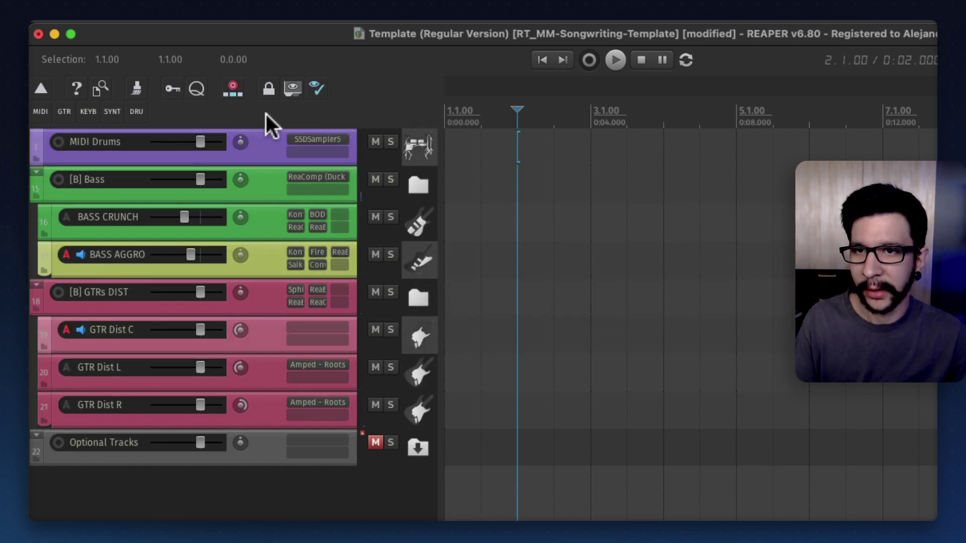
click(291, 89)
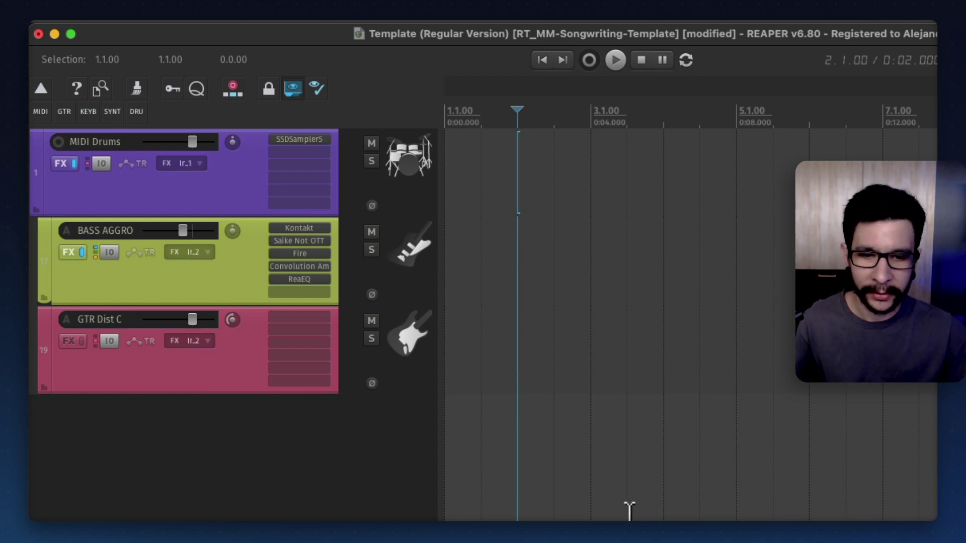
Step: Draw a two-bar MIDI item on the BASS AGGRO track starting at bar 2 and open it in the MIDI editor
click(510, 342)
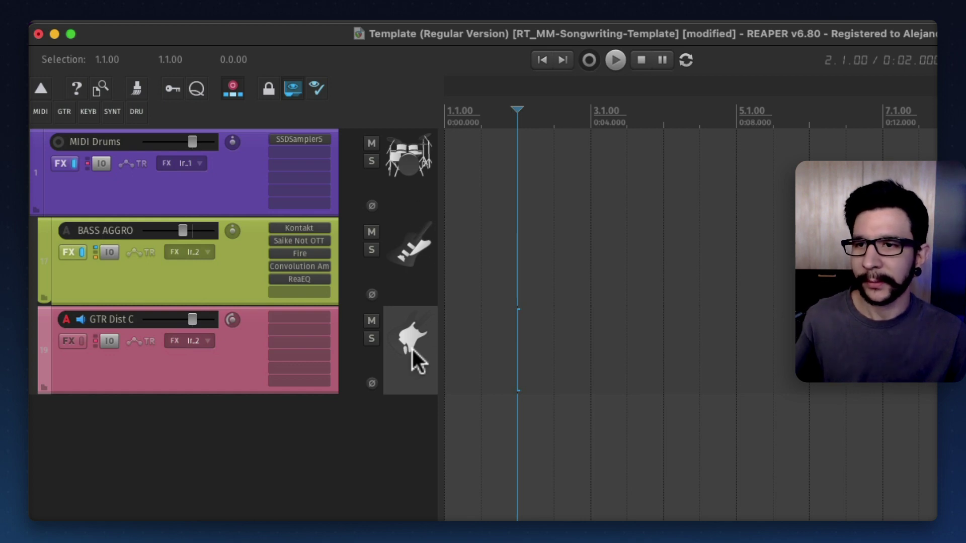
click(400, 302)
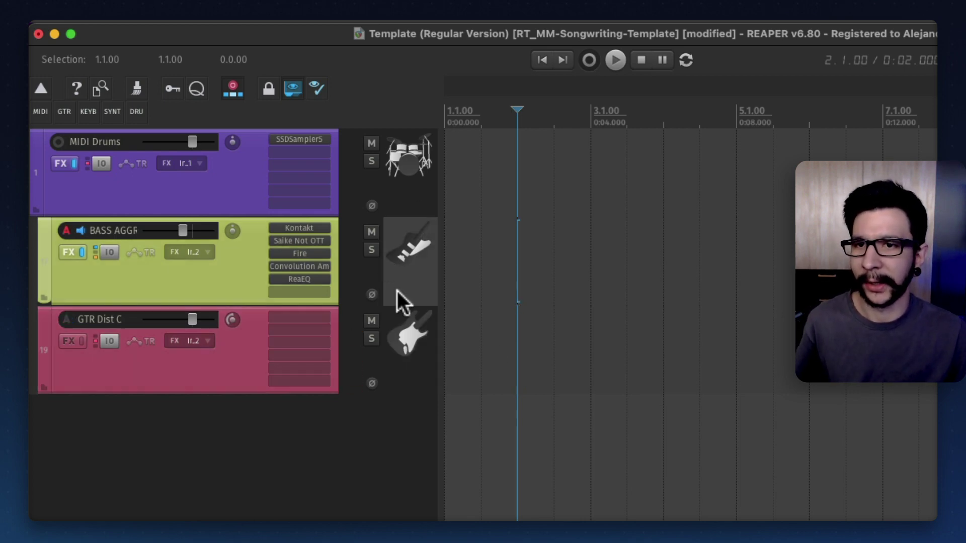
click(428, 173)
drag(509, 261, 675, 257)
double_click(526, 252)
Step: Switch the note display from diamonds to rectangles, draw a test note at pitch 46, and close the MIDI editor
click(234, 312)
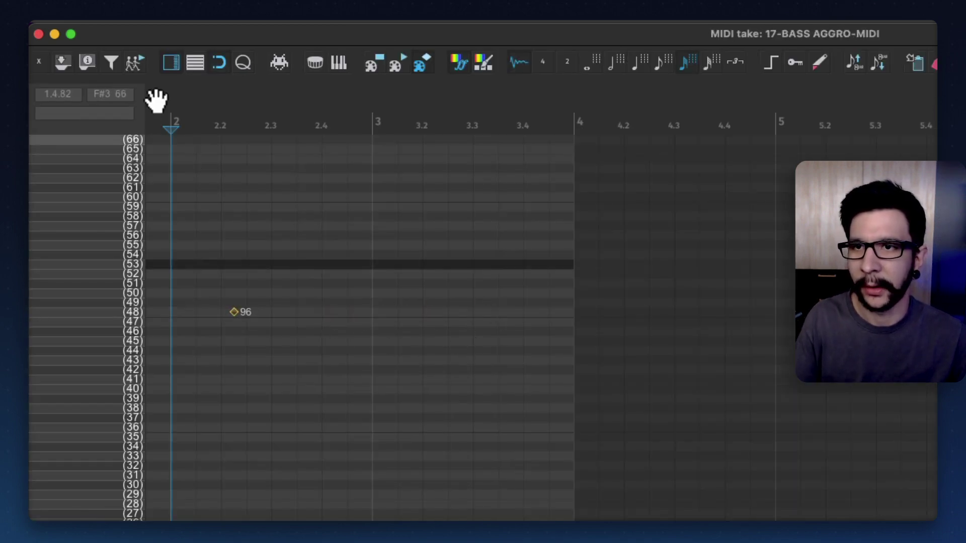
click(374, 62)
mouse_move(226, 318)
mouse_down()
mouse_move(276, 271)
mouse_move(470, 237)
mouse_move(405, 356)
mouse_move(387, 332)
mouse_up()
key(Delete)
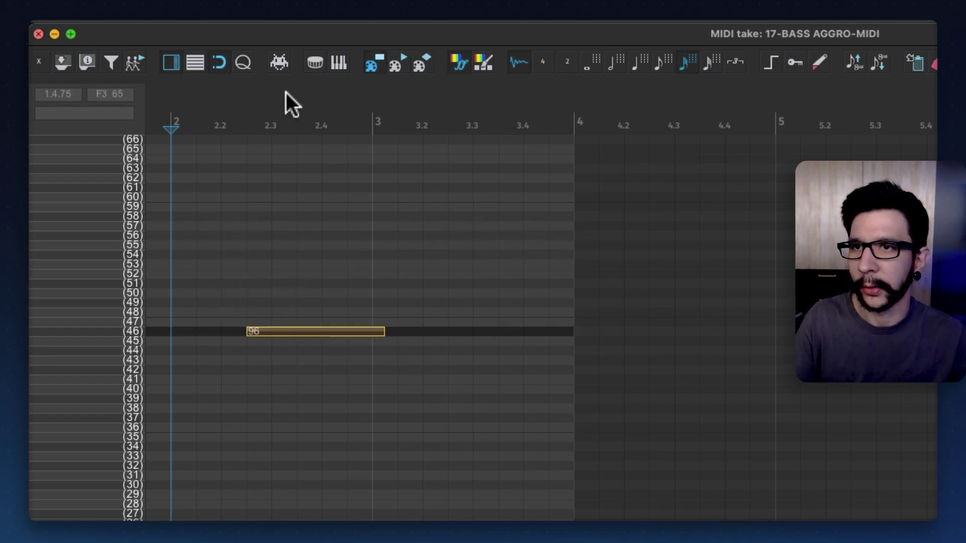
click(38, 34)
Step: Draw a one-bar MIDI item on the MIDI Drums track at bar 2 and add a few test drum notes to it
drag(518, 174, 571, 187)
double_click(558, 184)
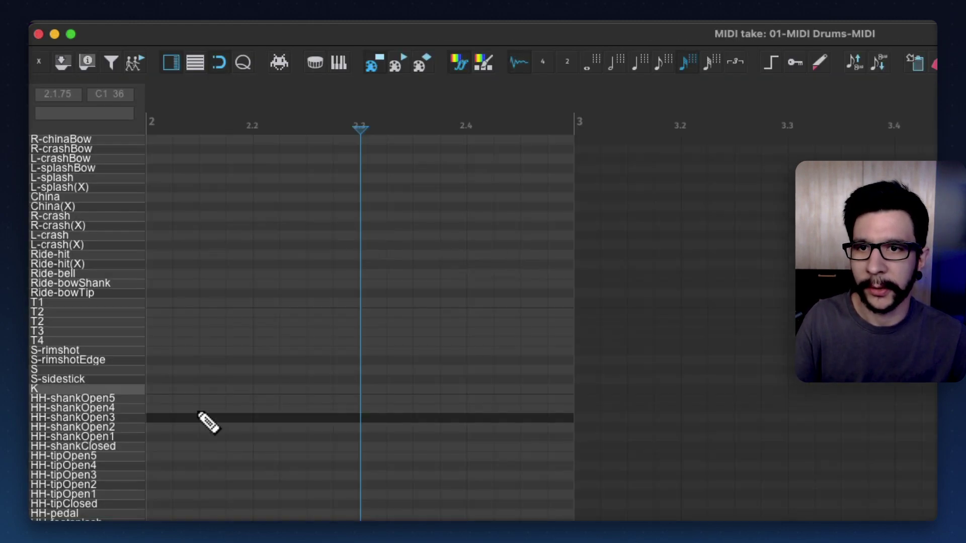
click(212, 427)
click(238, 399)
click(346, 360)
click(371, 340)
Step: Delete the test drum notes, close the MIDI editor and remove the MIDI Drums item
mouse_move(362, 462)
mouse_down()
mouse_move(82, 234)
mouse_move(83, 251)
mouse_up()
key(Delete)
click(38, 34)
key(Delete)
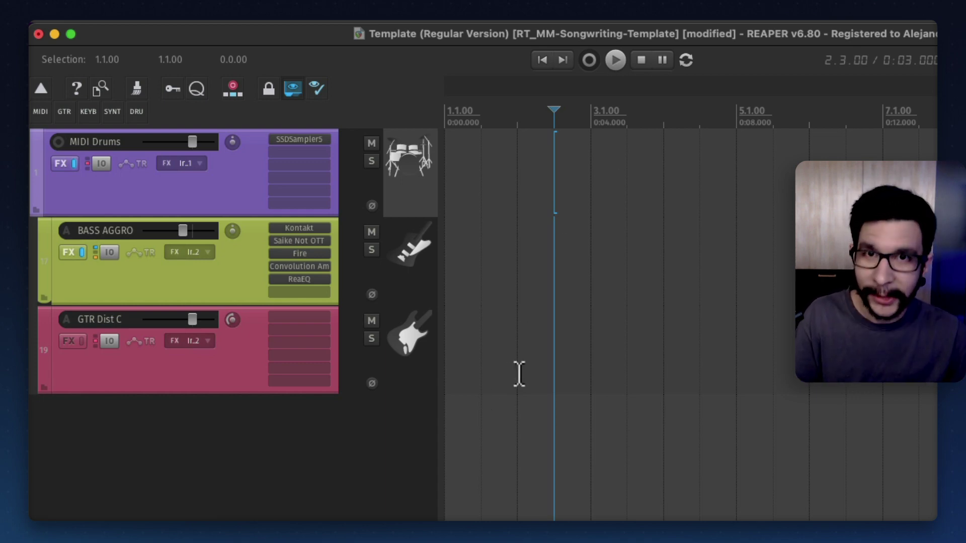
Step: Select the GTR Dist C track, show all tracks again and reduce the track heights
click(547, 368)
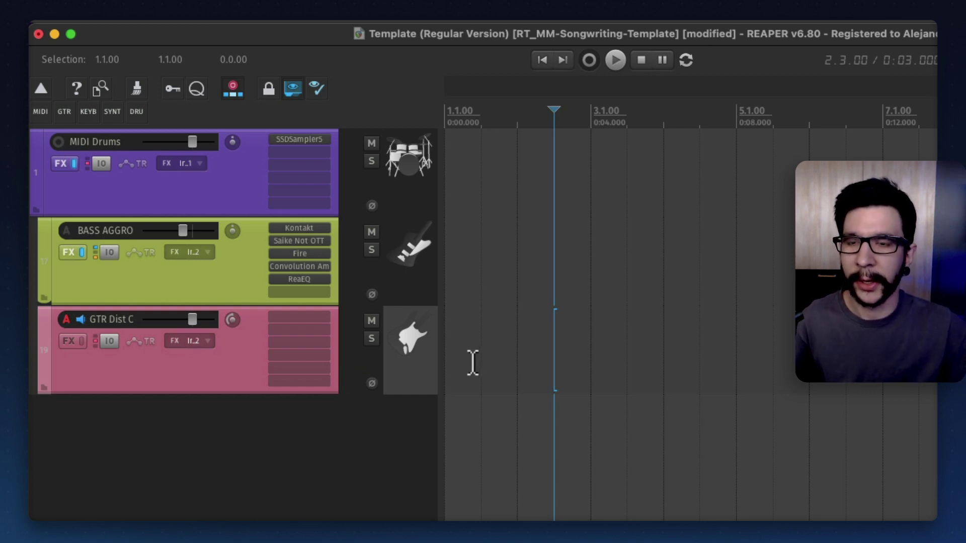
click(290, 88)
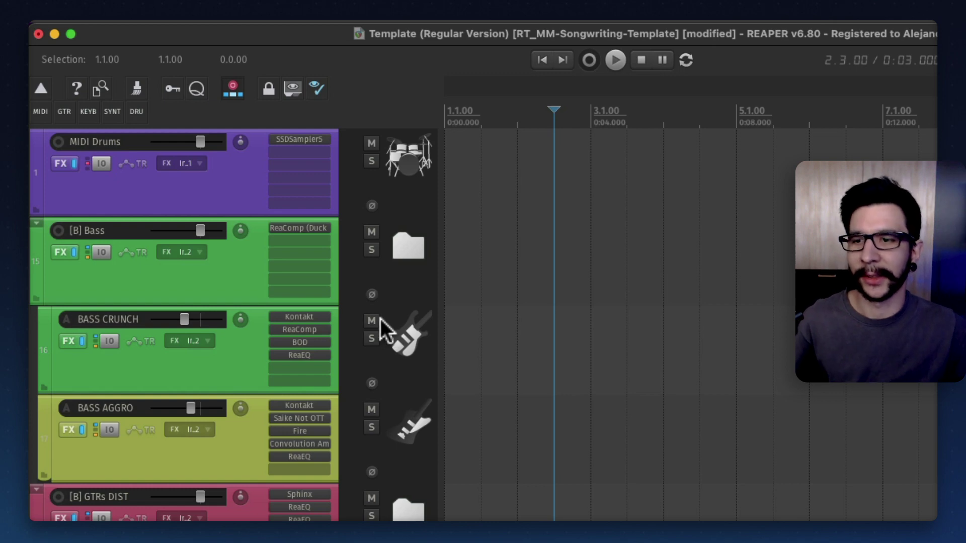
scroll(494, 366, down, 2)
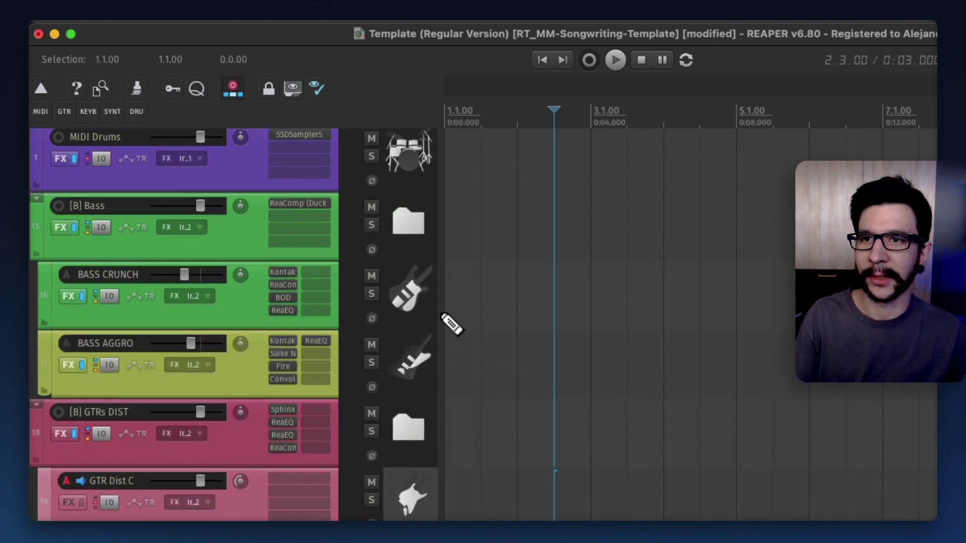
scroll(448, 314, up, 1)
click(288, 92)
scroll(285, 255, down, 1)
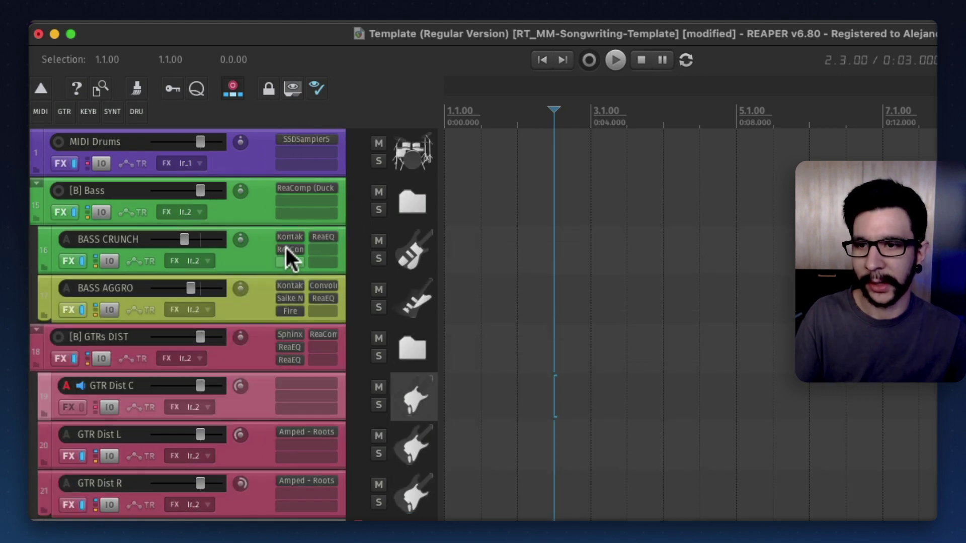
Step: Select only the BASS CRUNCH track and hide every track that is not selected
click(413, 519)
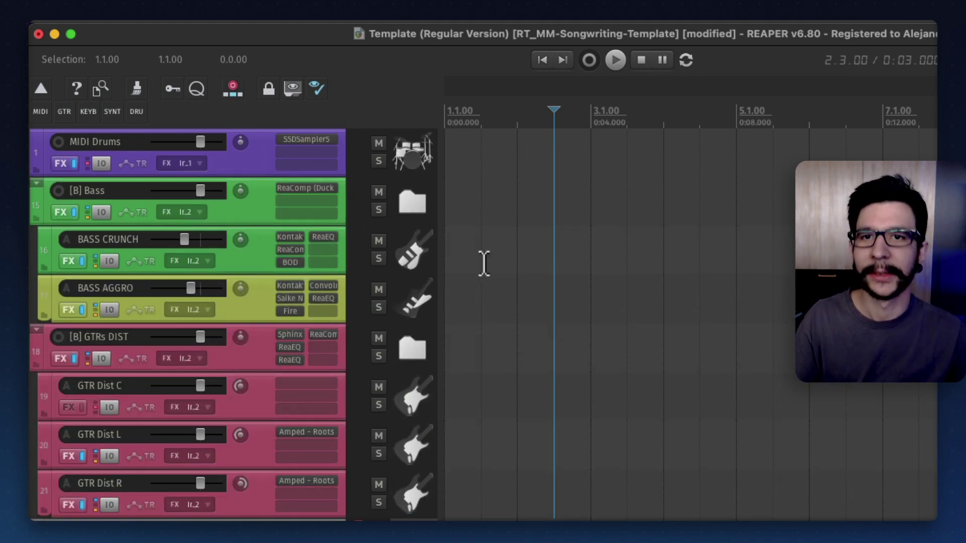
click(287, 90)
click(414, 259)
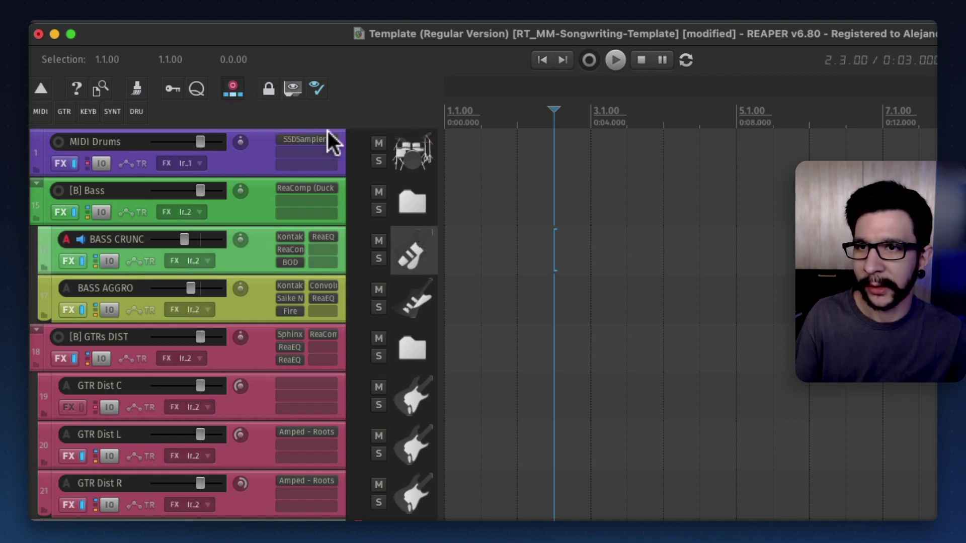
click(285, 89)
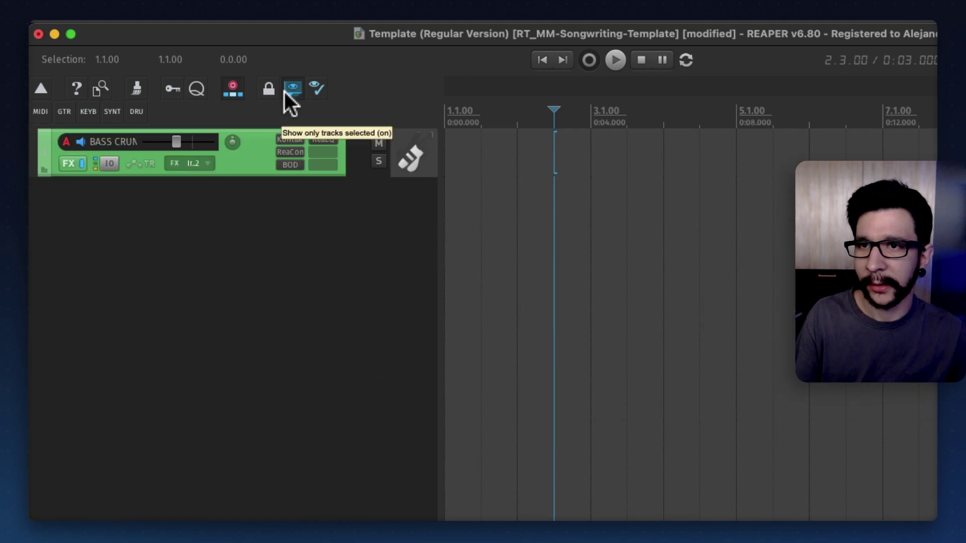
Step: Deselect the BASS CRUNCH track, show all tracks again and select the [B] Bass folder track
click(304, 300)
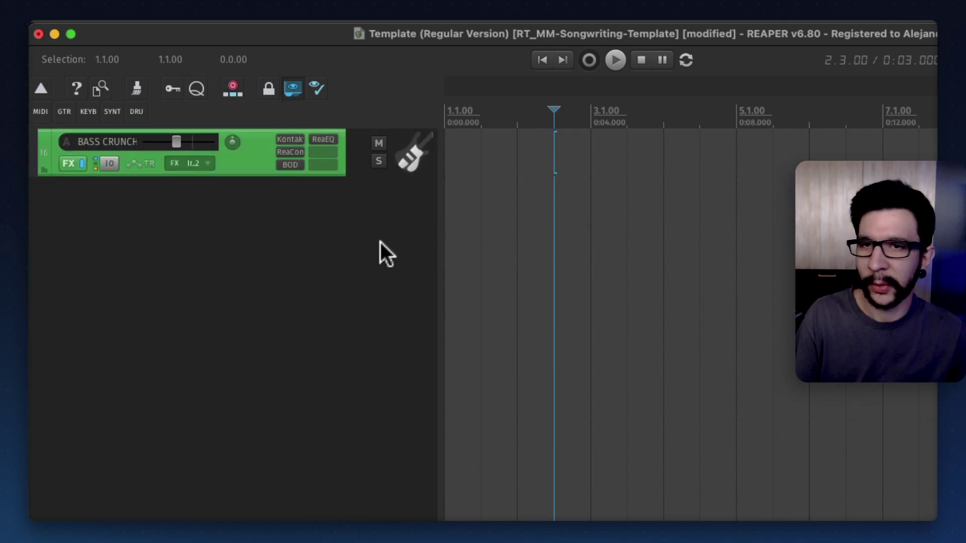
click(292, 90)
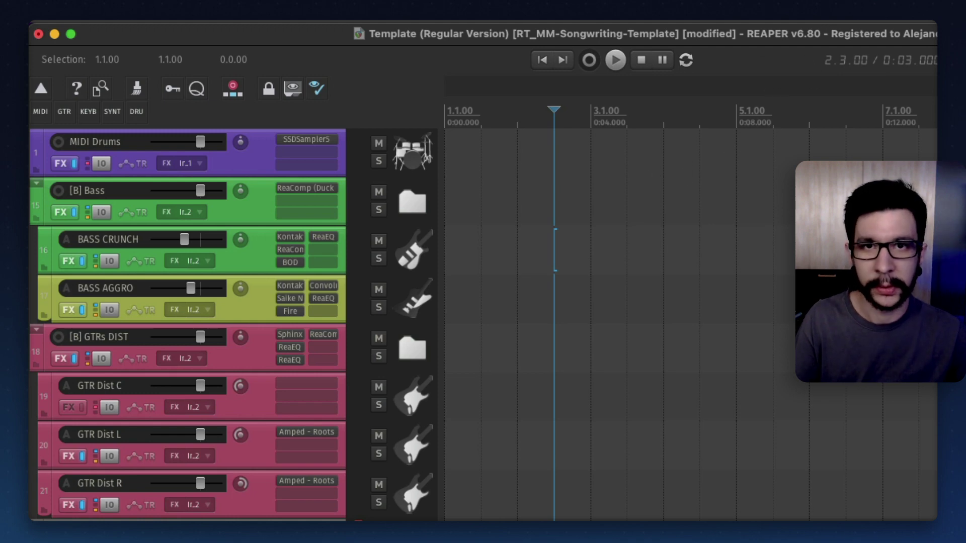
click(557, 203)
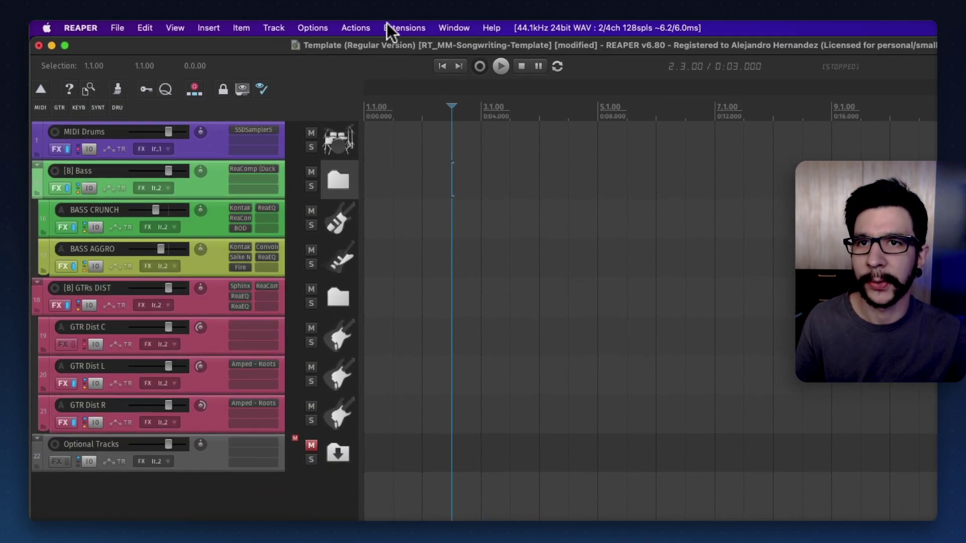
Step: Open the SWS Cycle Action editor and select the "Show only tracks selected" cycle action
click(392, 27)
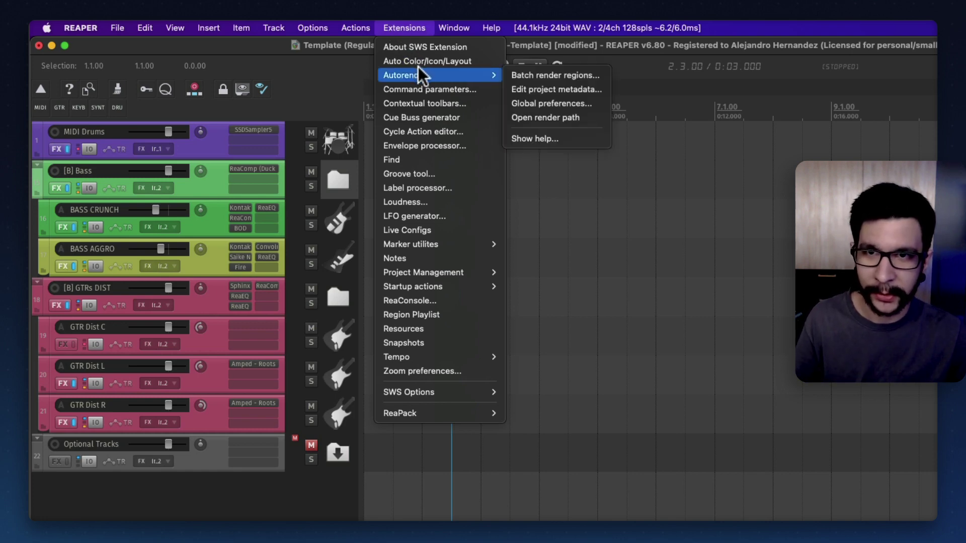
click(428, 132)
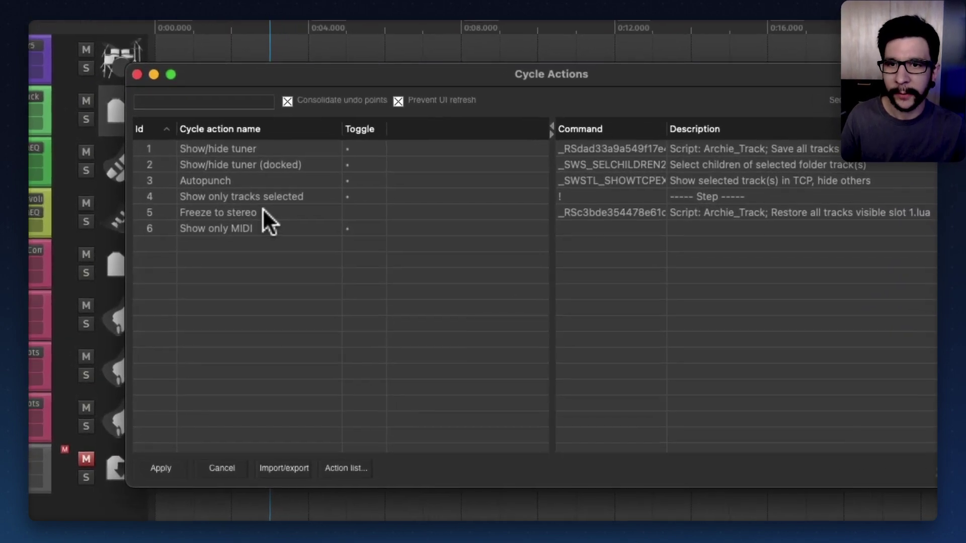
click(285, 193)
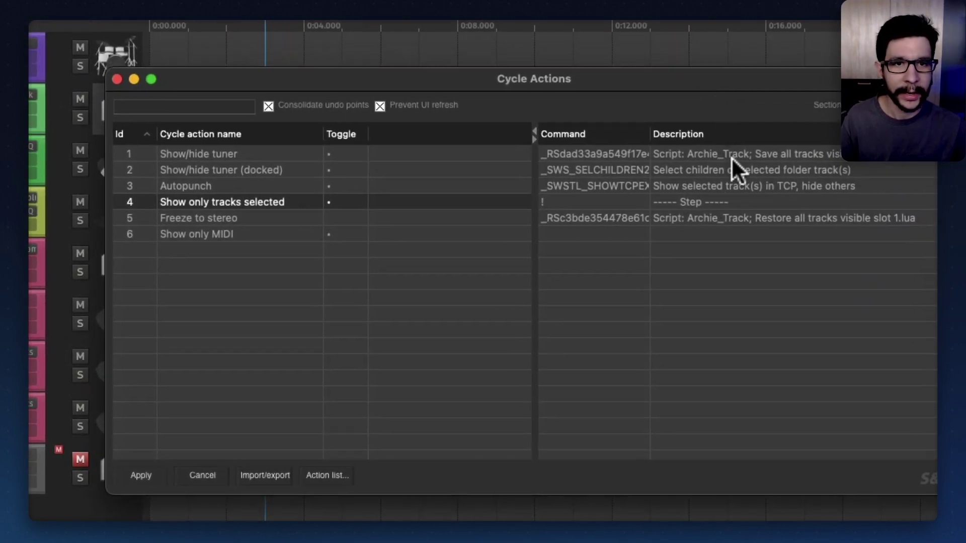
Step: Examine the commands before and after the step separator in the "Show only tracks selected" cycle action
click(732, 156)
shift+click(731, 186)
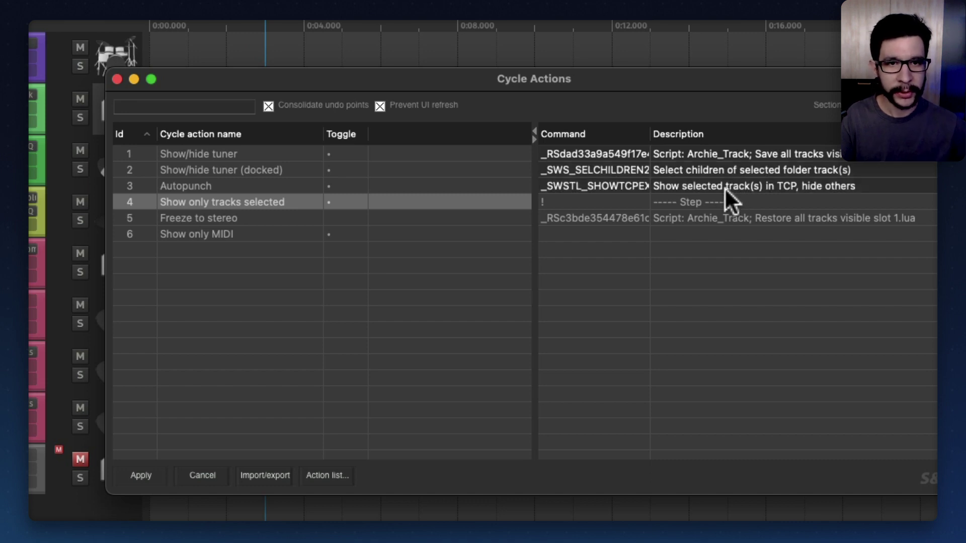
shift+click(724, 201)
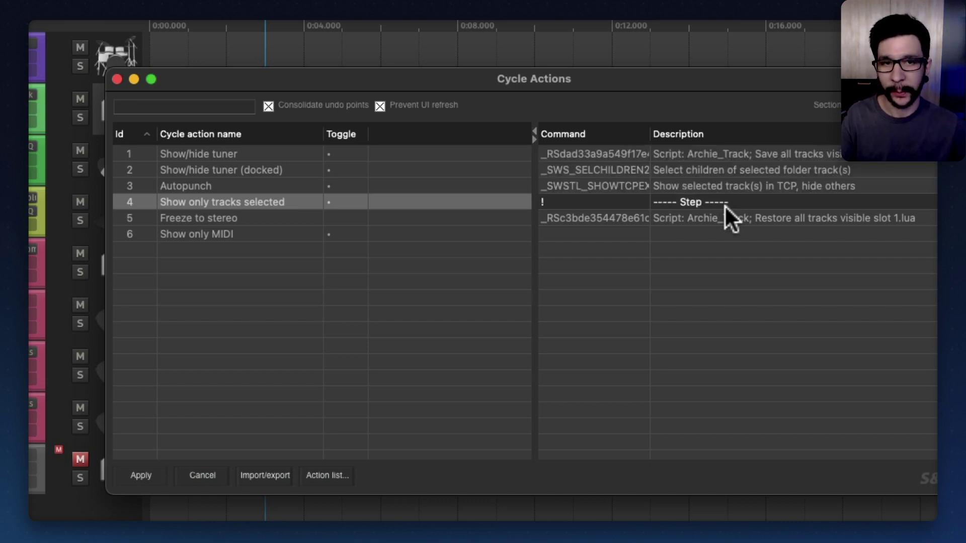
shift+click(729, 218)
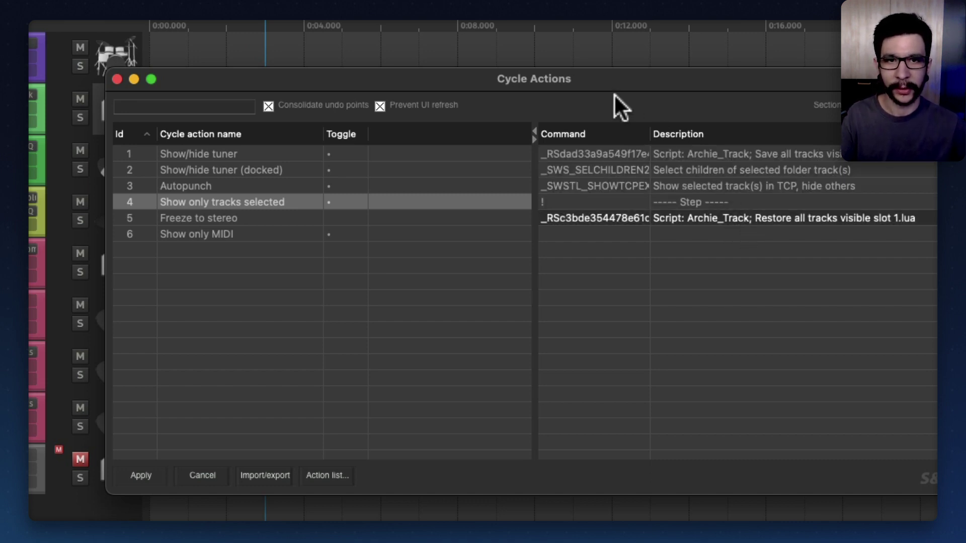
shift+click(727, 184)
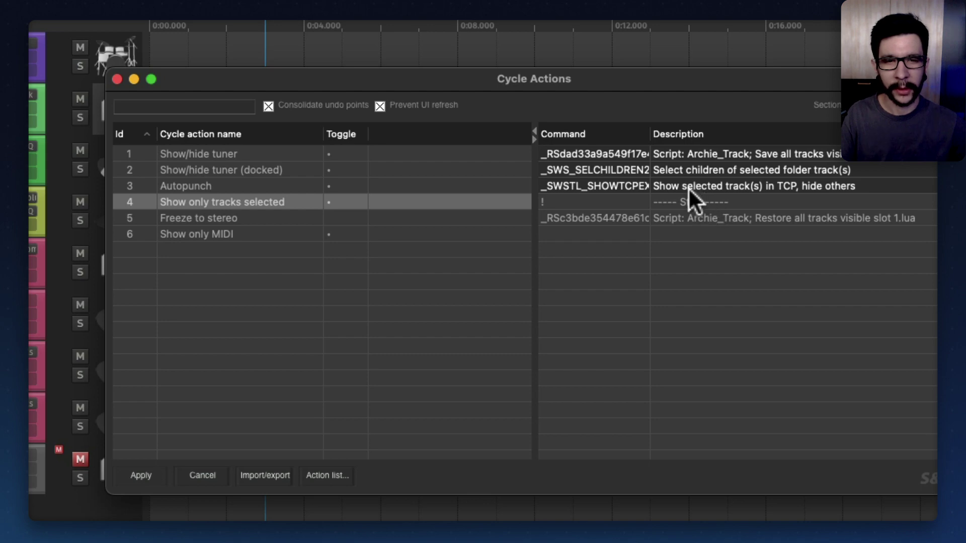
Step: Resize the Cycle Actions window and add a toggle cycle action named "Show only tracks selected 2"
drag(960, 494, 753, 542)
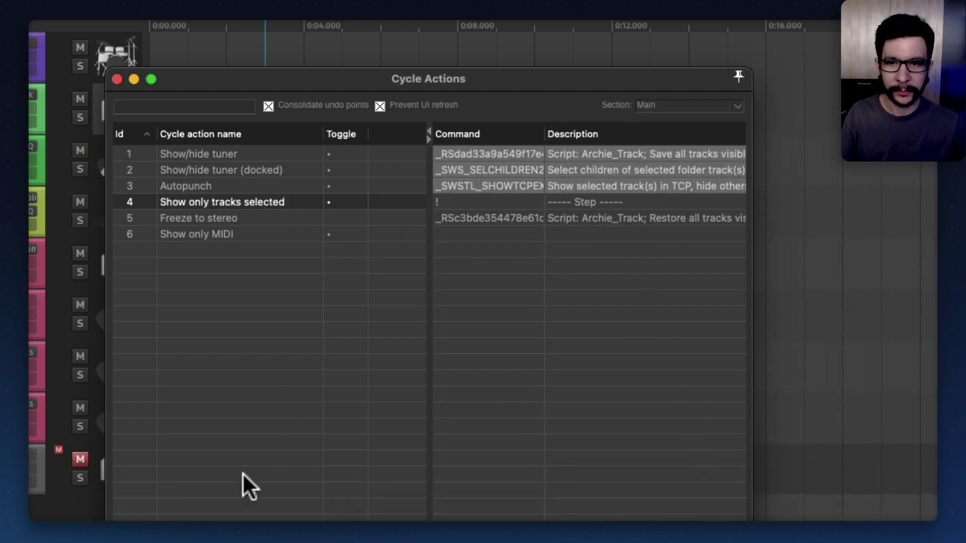
right_click(240, 322)
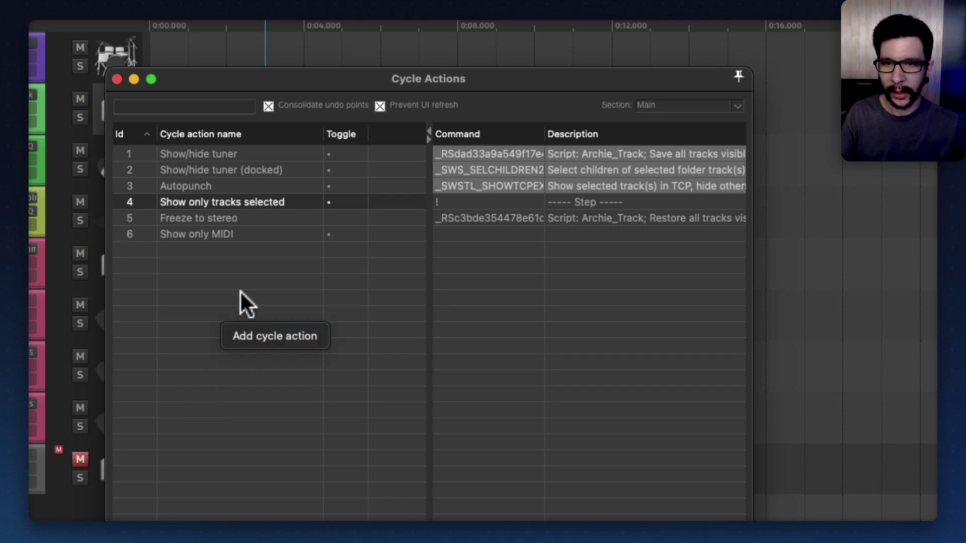
click(219, 267)
right_click(220, 268)
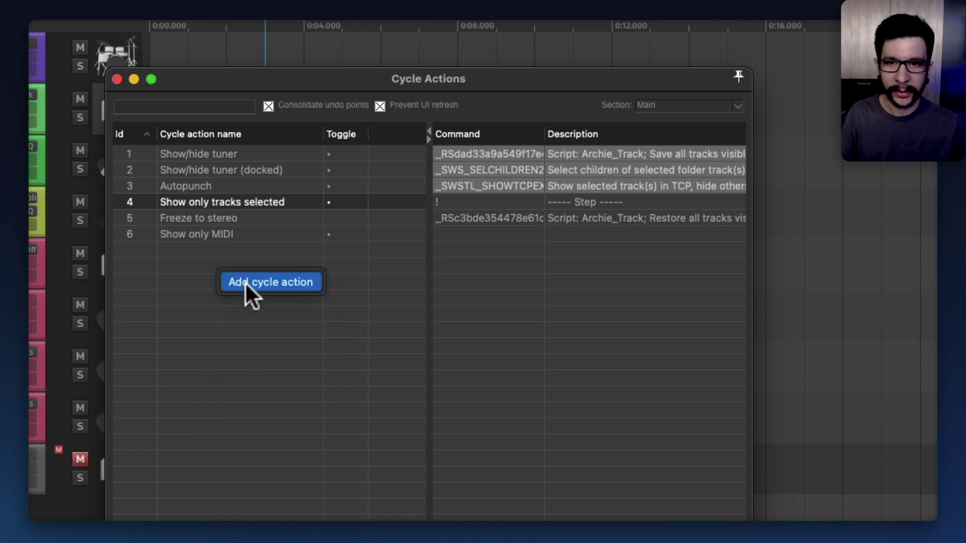
click(245, 281)
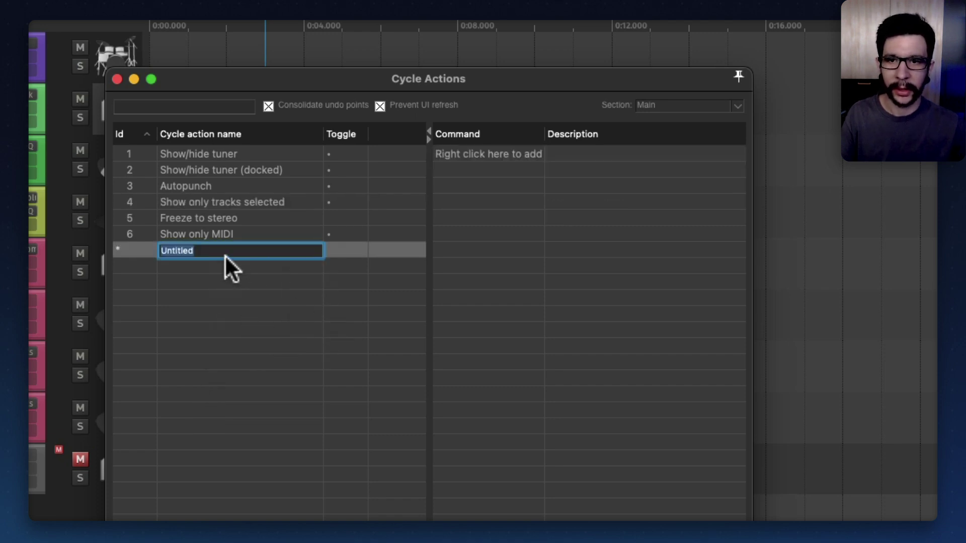
text(Show only tracks se)
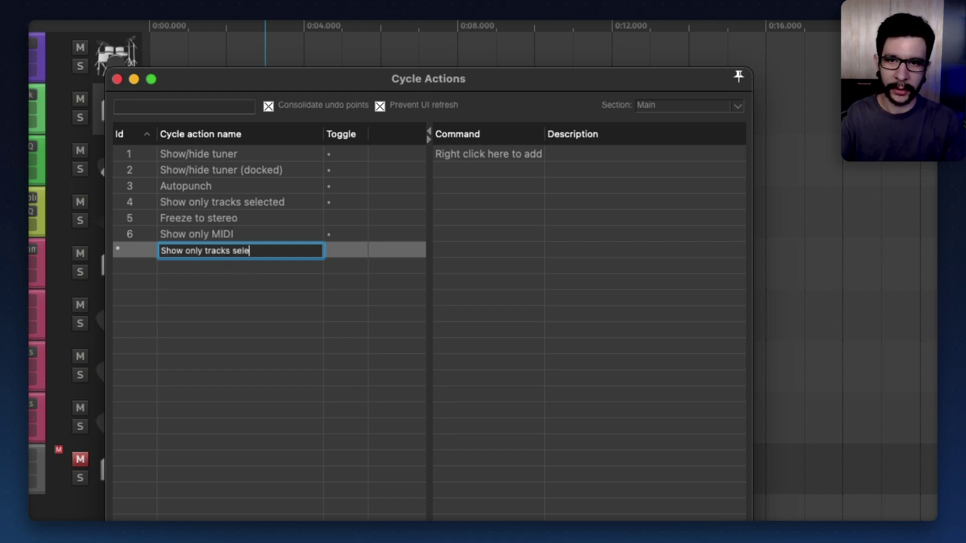
text(lected 2)
key(Return)
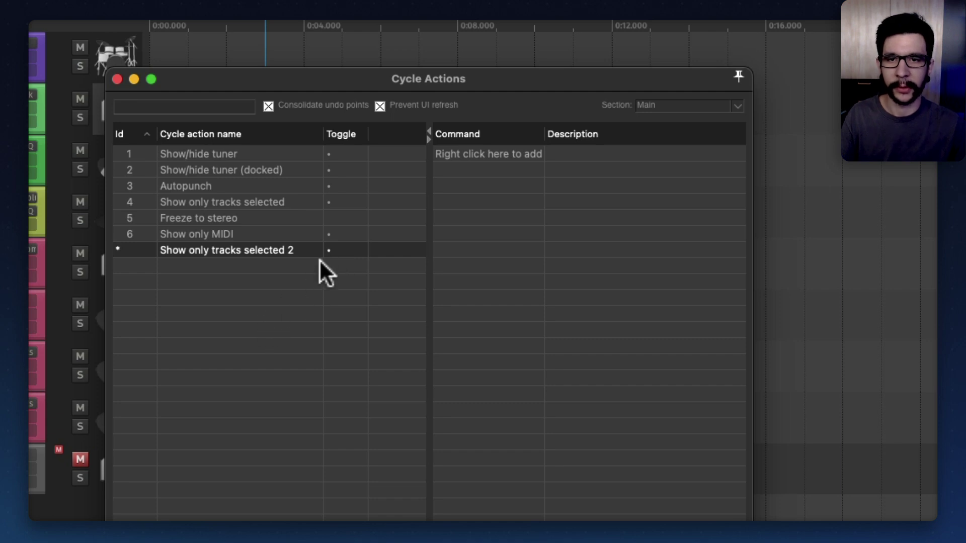
Step: Open the Actions list beside the Cycle Actions window and select the first command of "Show only tracks selected" as reference
click(271, 201)
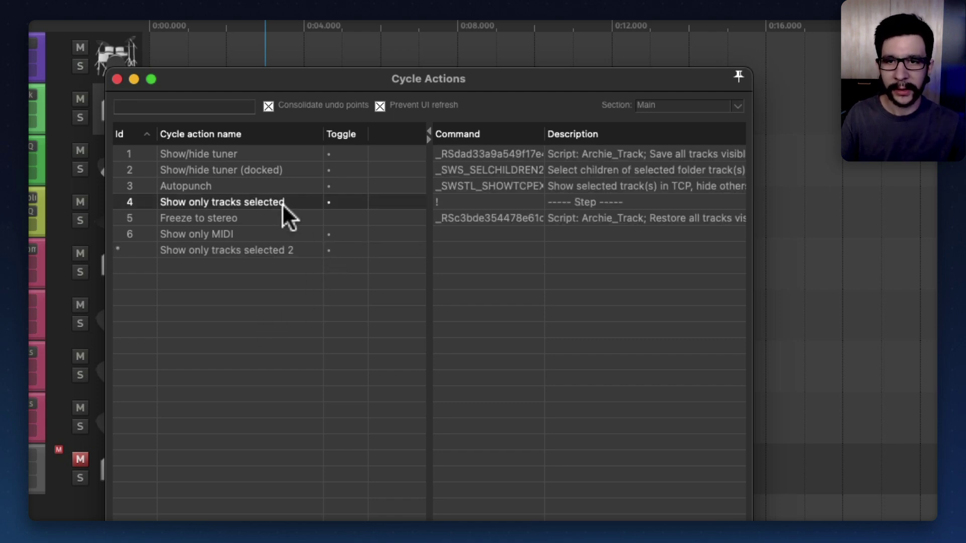
key(shift+slash)
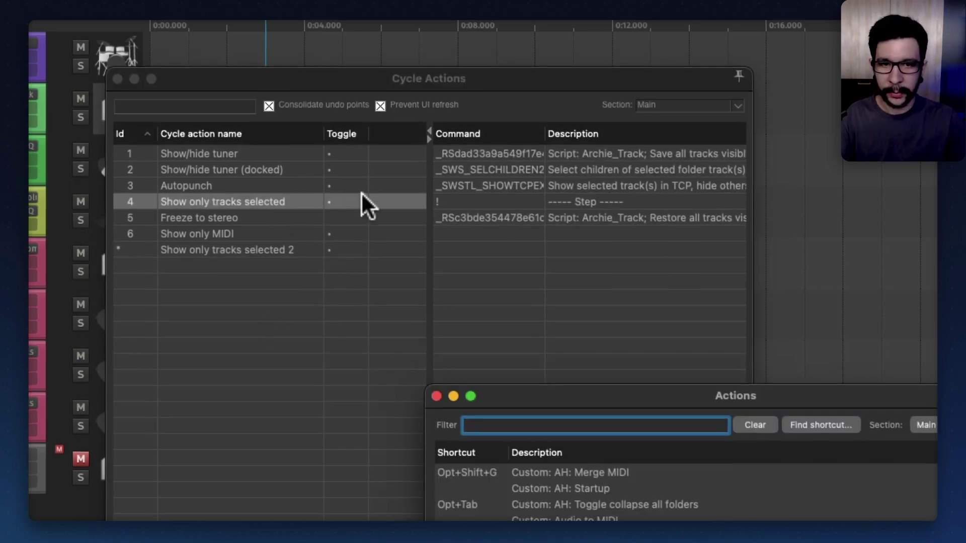
drag(556, 390, 627, 166)
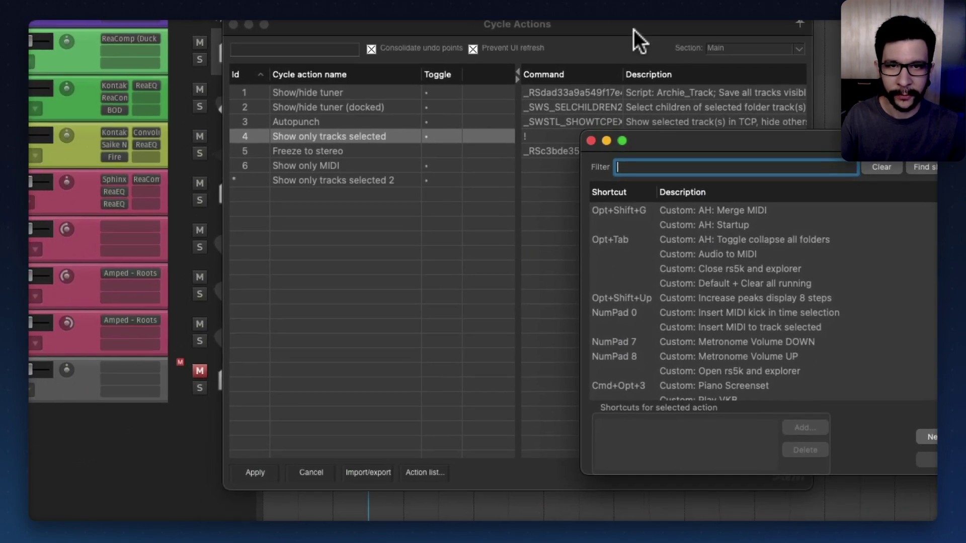
drag(555, 73, 291, 110)
click(474, 121)
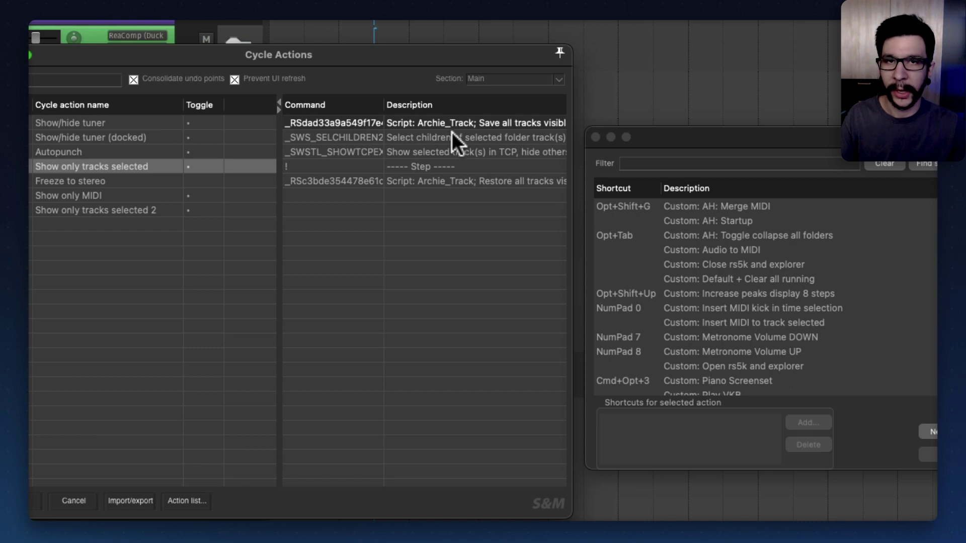
Step: Filter the Actions list for "archie save all tracks visible" and copy the command ID of the "Save all tracks visible slot 1.lua" script
click(673, 159)
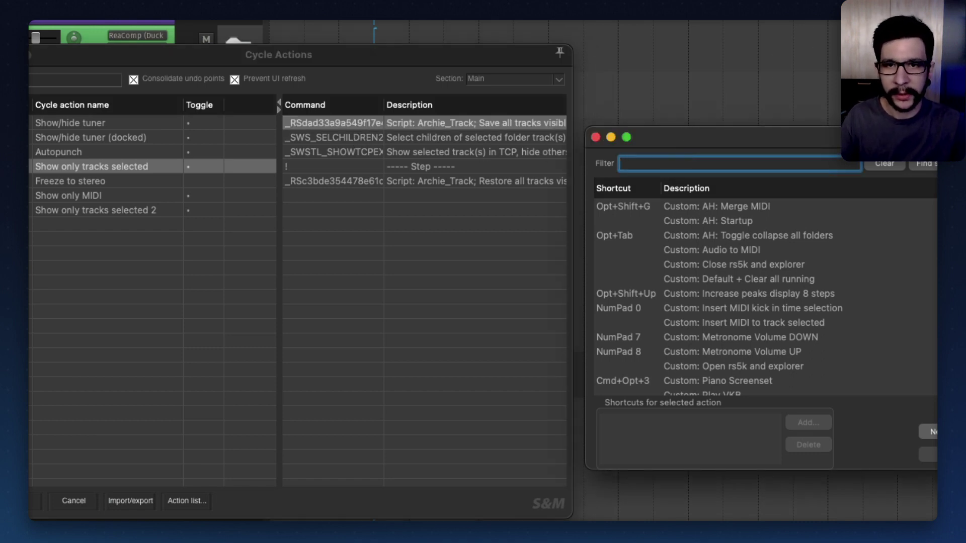
text(archie tsave )
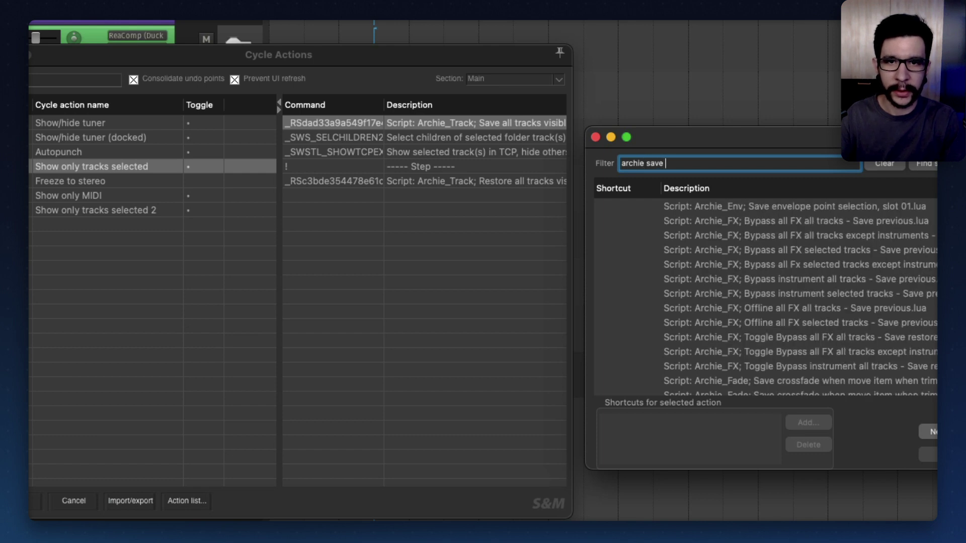
text(all tracks visible)
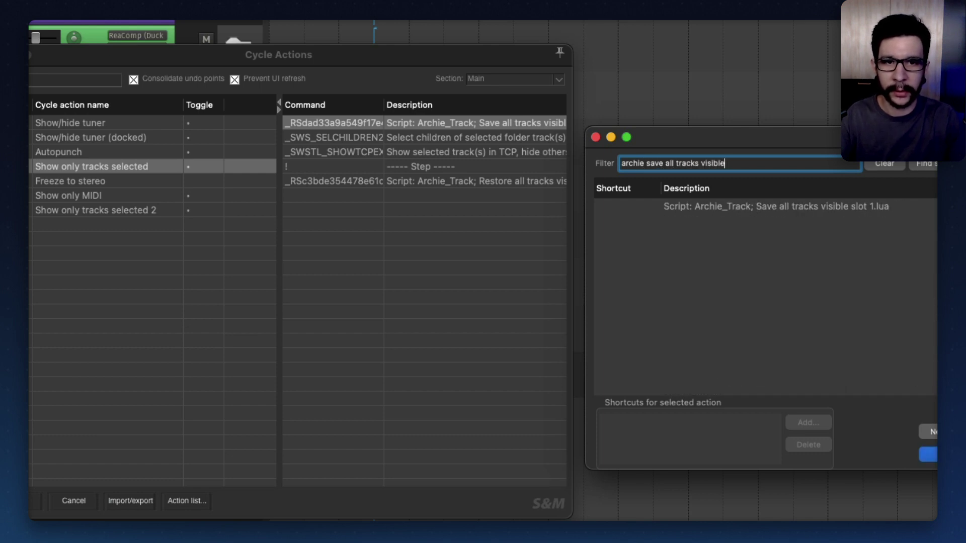
click(861, 206)
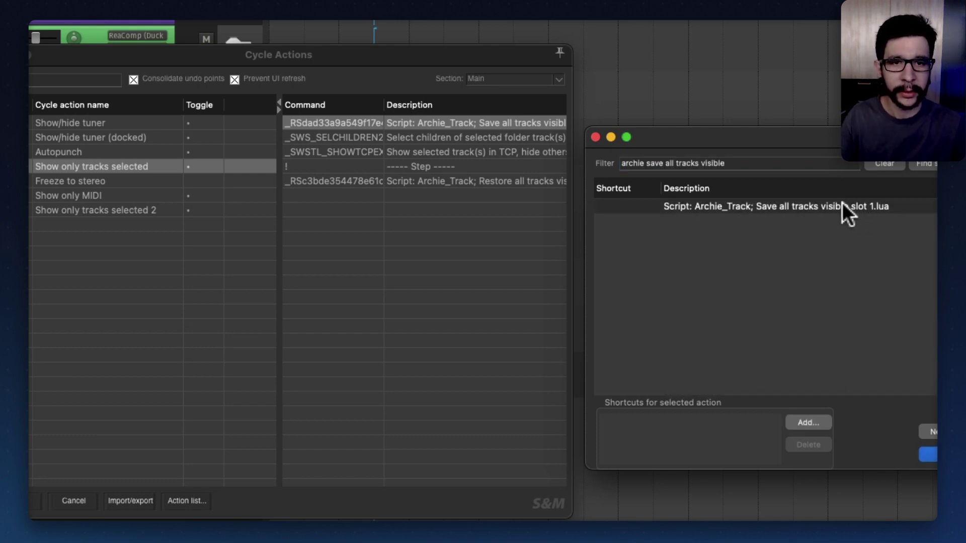
right_click(719, 204)
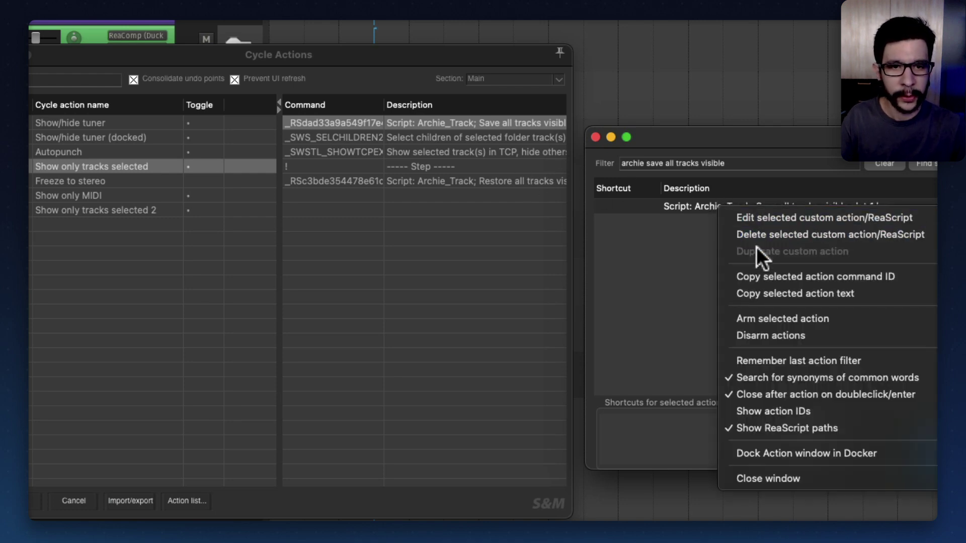
click(804, 276)
Step: Add the script selected in the Actions list, "Save all tracks visible slot 1.lua", as the first command of "Show only tracks selected 2"
click(148, 215)
right_click(340, 121)
mouse_move(375, 170)
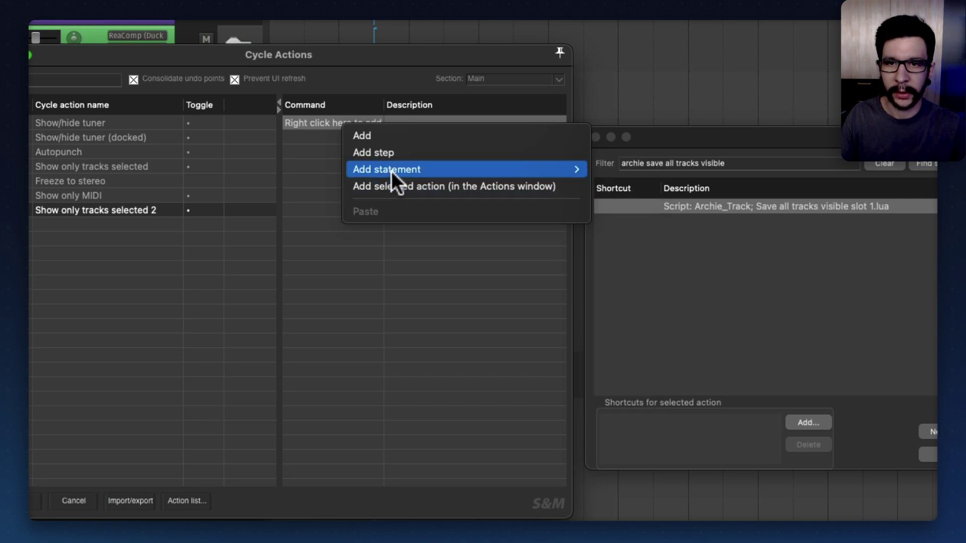
click(743, 206)
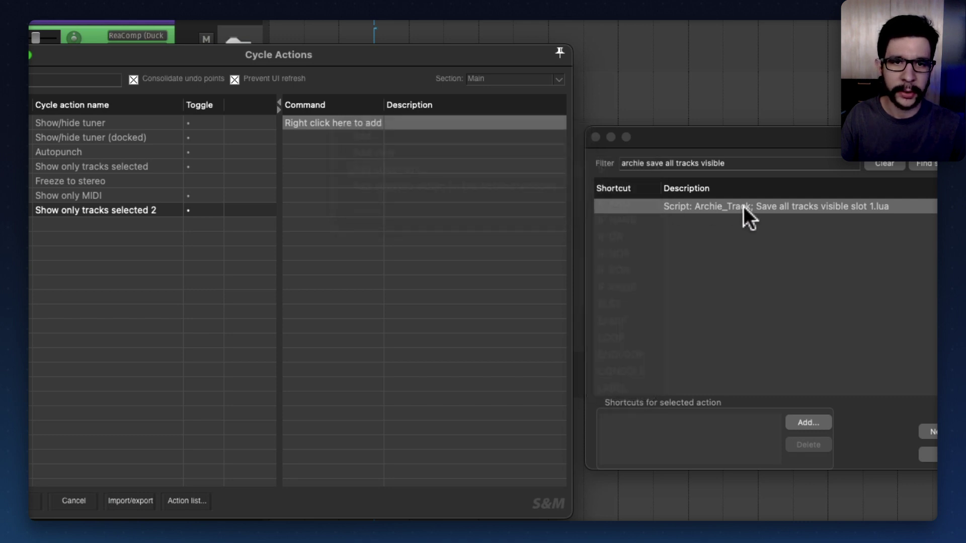
right_click(368, 122)
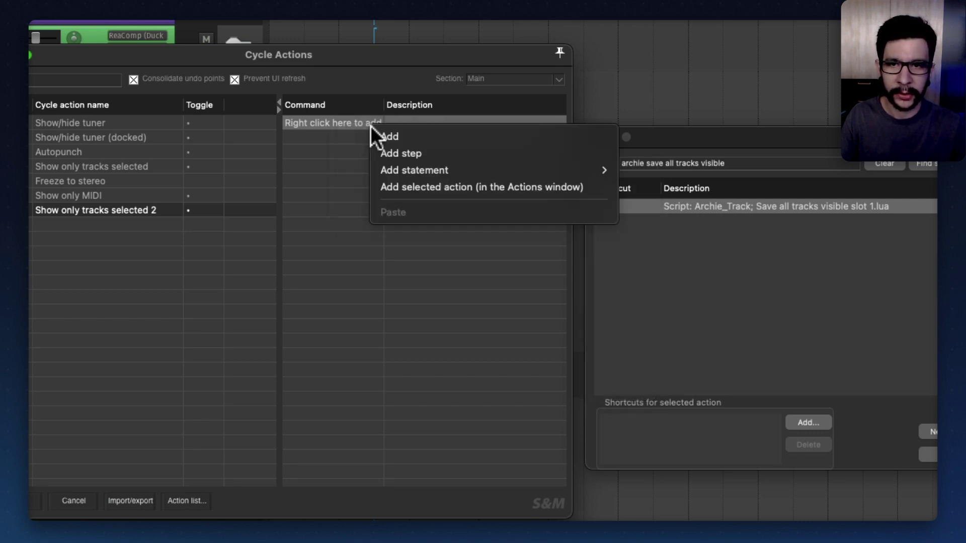
click(418, 186)
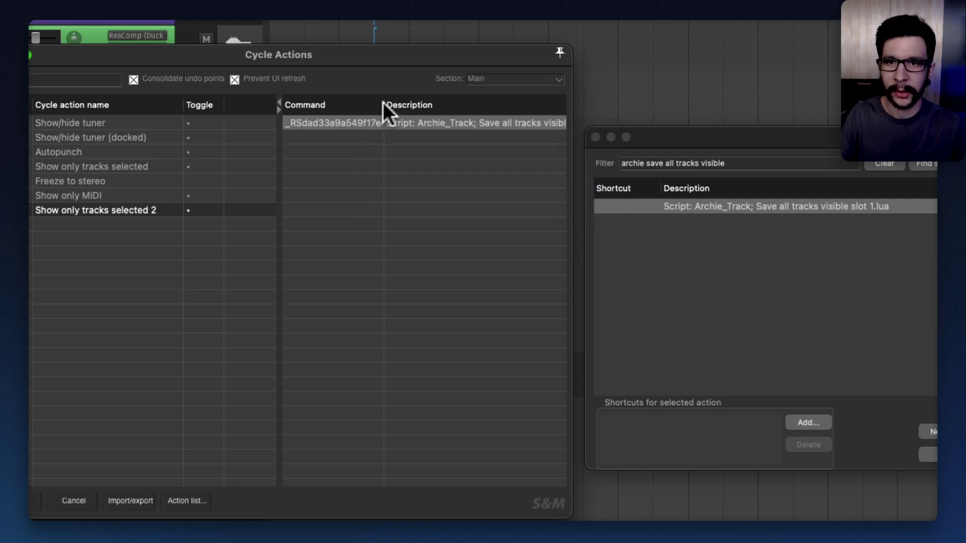
Step: Widen and rearrange the windows and examine the remaining commands of the original "Show only tracks selected" cycle action
click(157, 169)
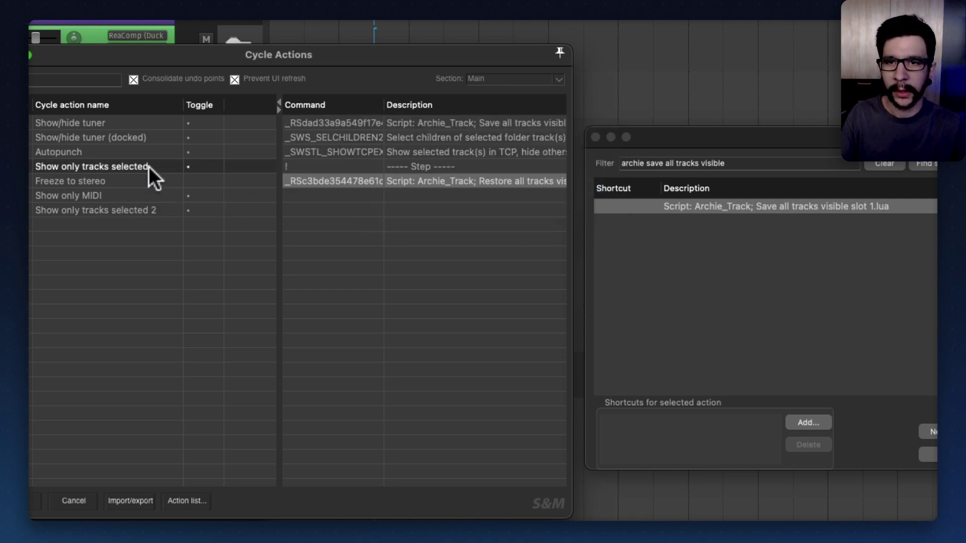
drag(568, 205, 716, 186)
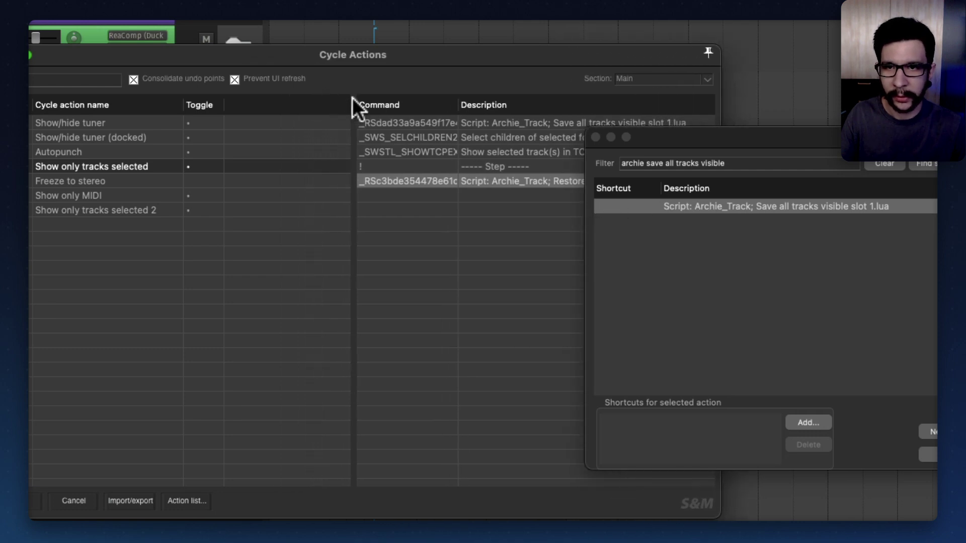
drag(567, 56, 557, 0)
drag(664, 147, 506, 173)
click(474, 153)
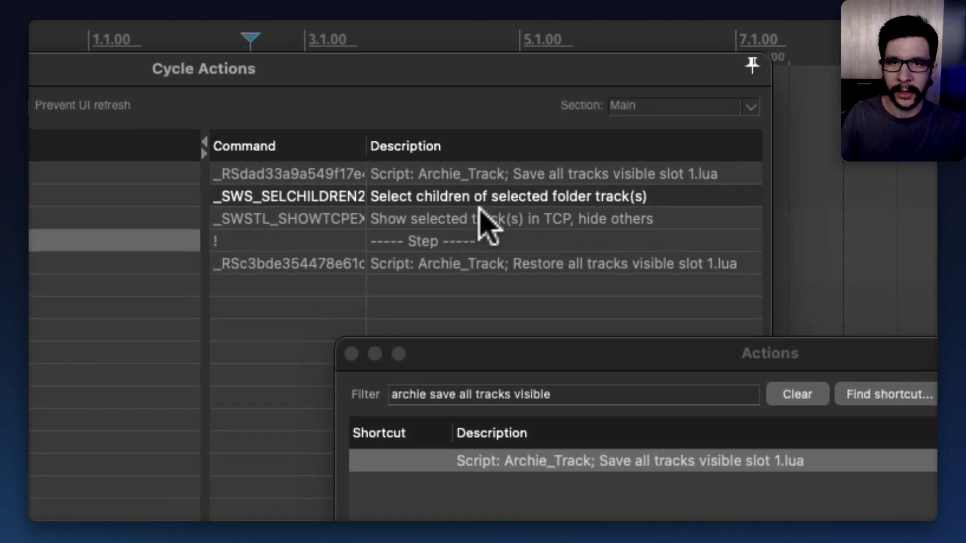
click(474, 230)
click(453, 219)
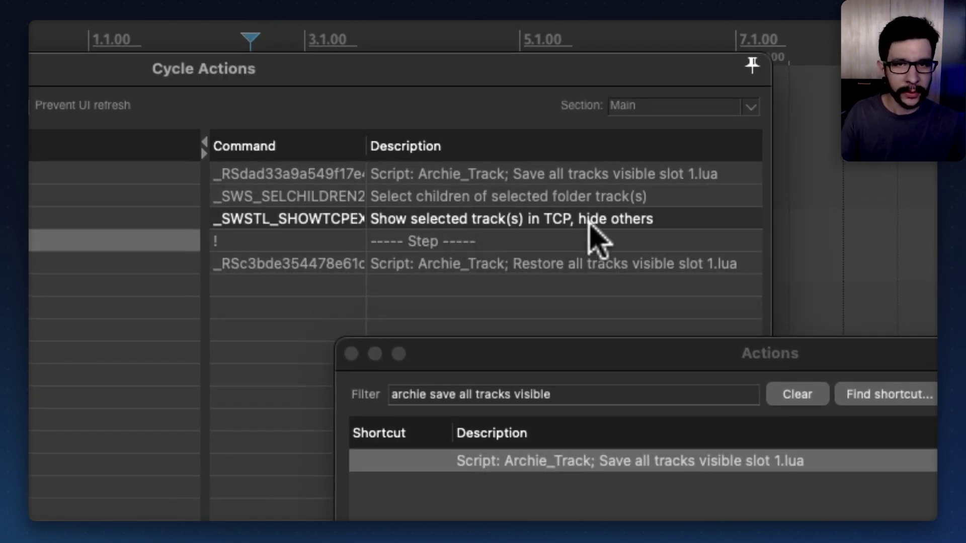
click(491, 246)
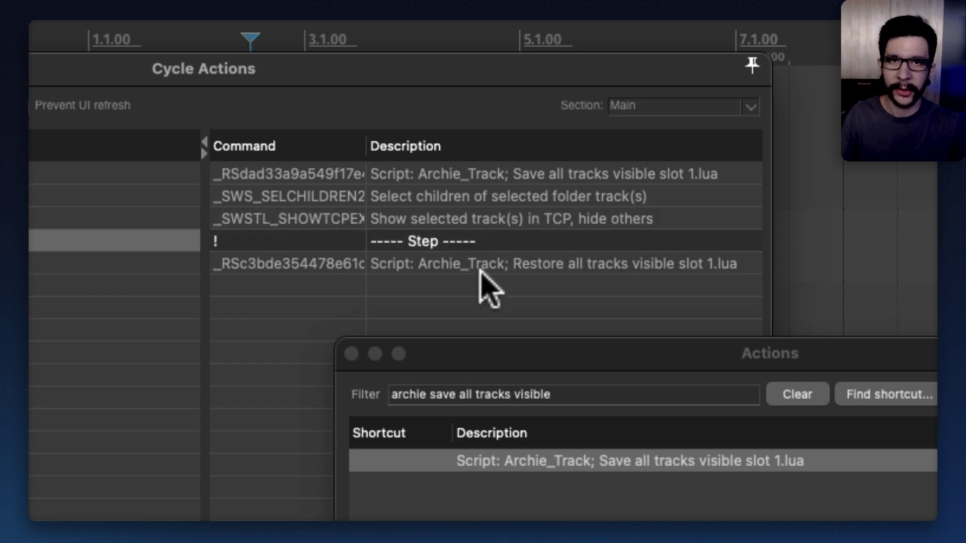
click(440, 266)
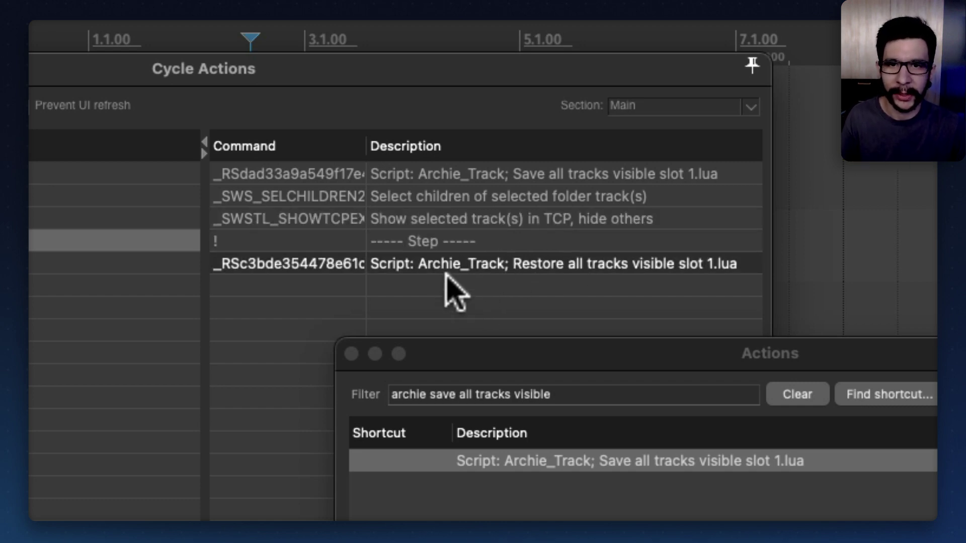
Step: Insert a step separator after the "Save all tracks visible slot 1.lua" script in the "Show only tracks selected 2" cycle action
click(419, 247)
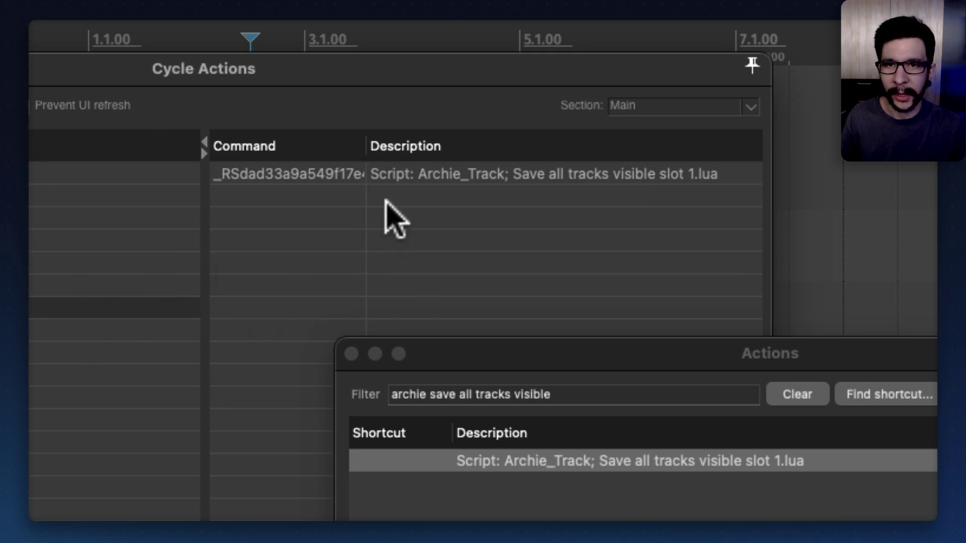
right_click(391, 199)
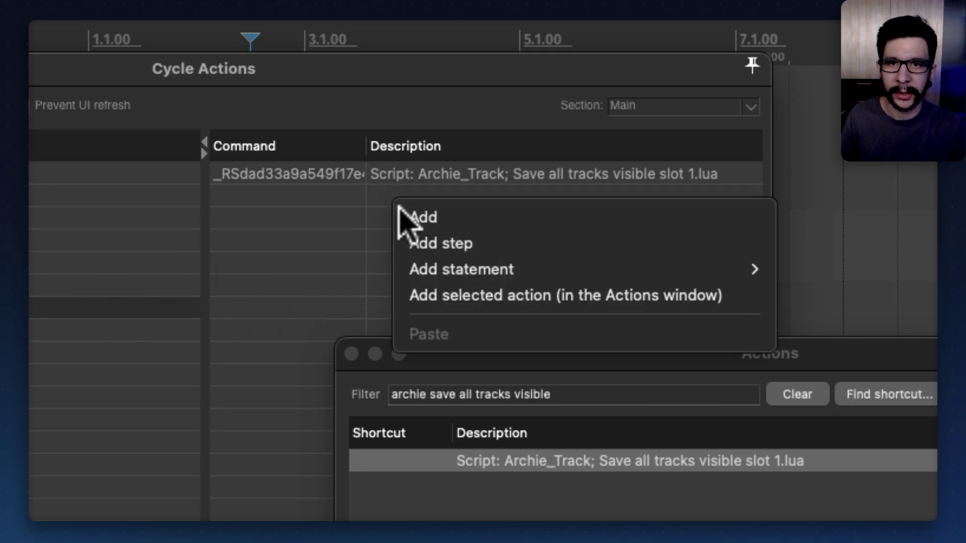
click(441, 243)
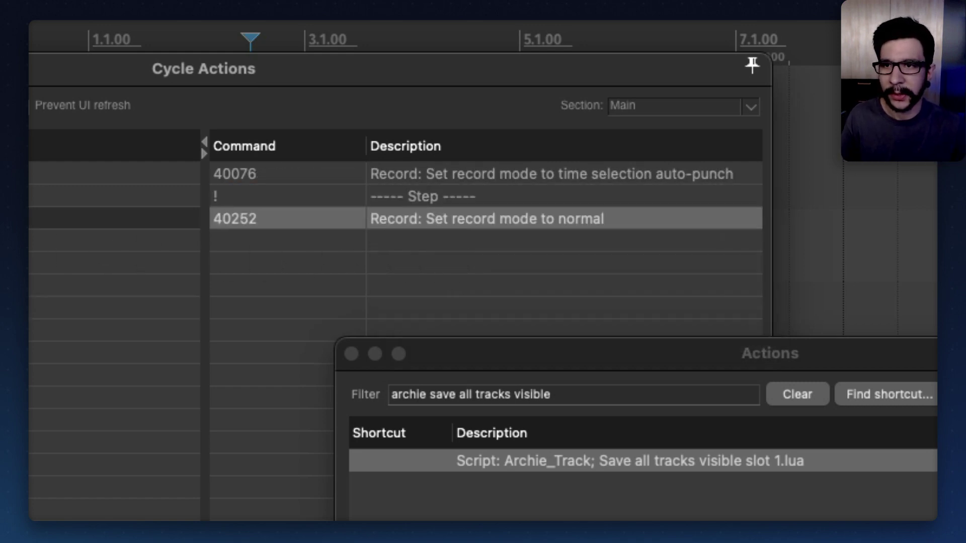
Step: Reopen the original "Show only tracks selected" cycle action and examine its save script, step separator, restore script and child-selection command
click(60, 233)
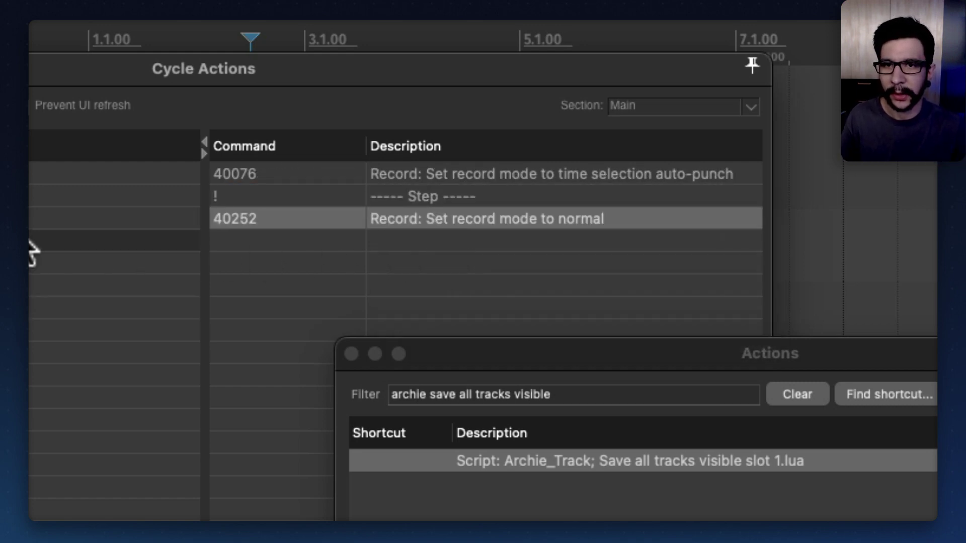
click(511, 180)
click(485, 214)
click(443, 177)
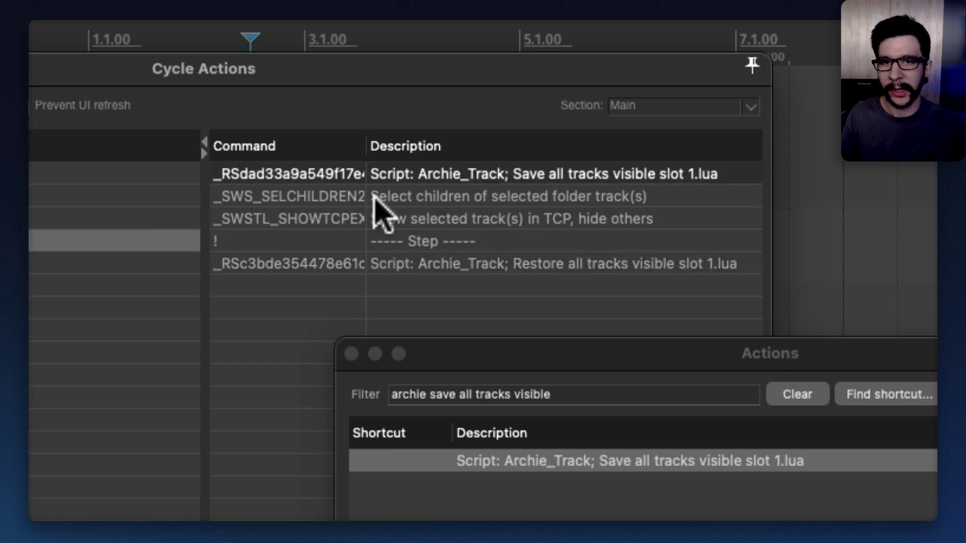
click(627, 241)
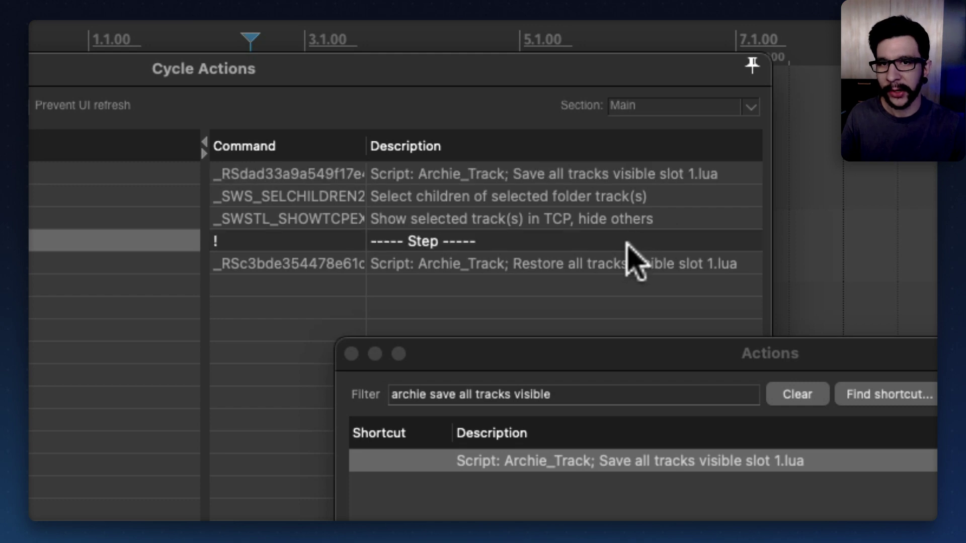
click(615, 263)
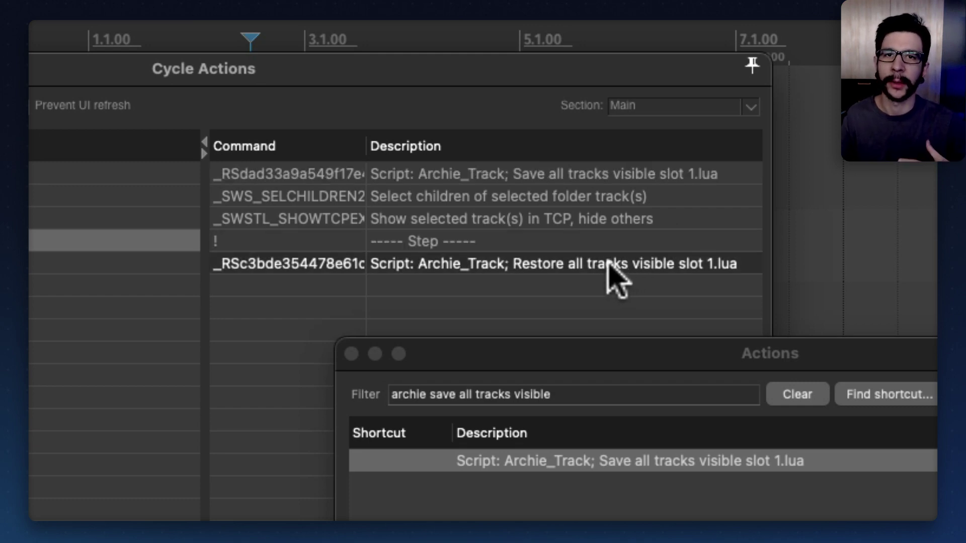
click(518, 174)
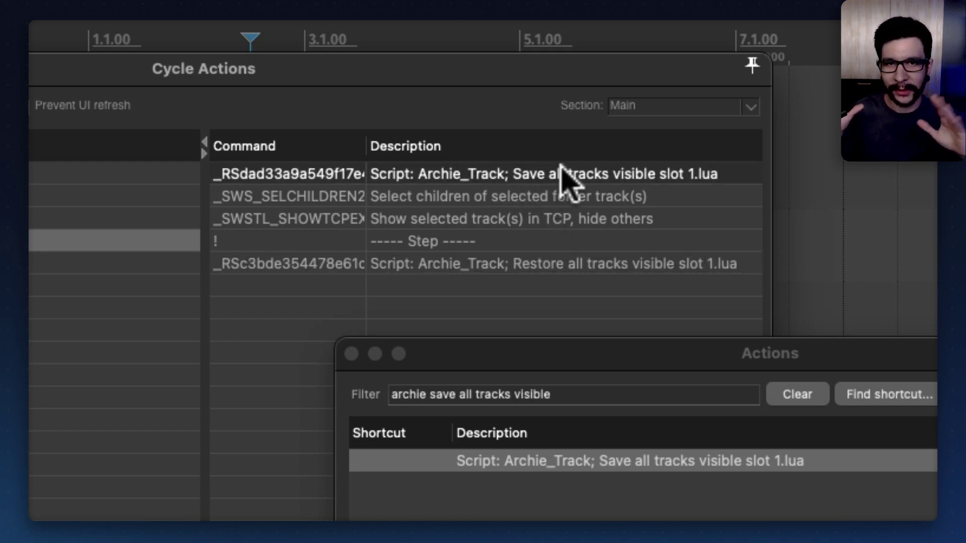
click(498, 196)
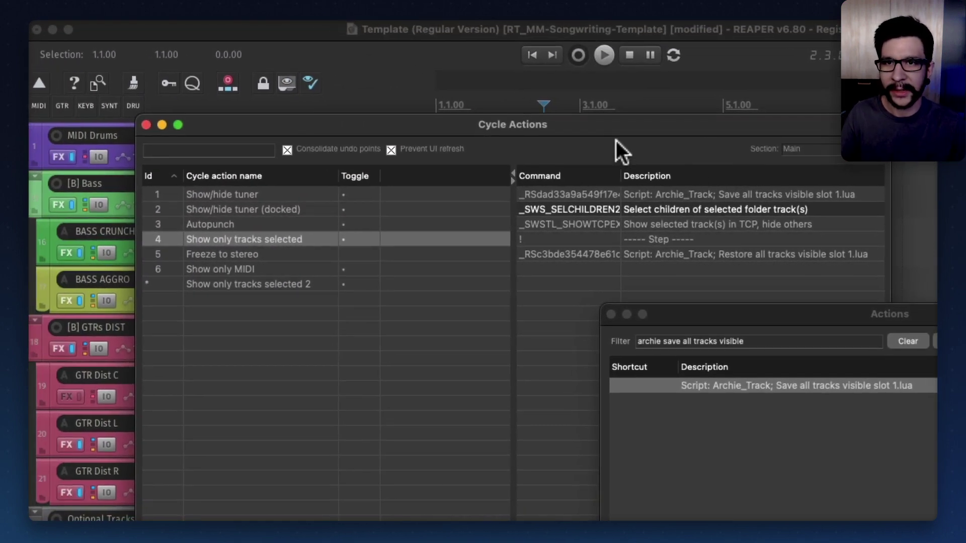
Step: Move the Cycle Actions window aside, show only the [B] Bass folder with its child tracks, restore all tracks and highlight the child-selection command
drag(595, 126, 812, 137)
click(253, 203)
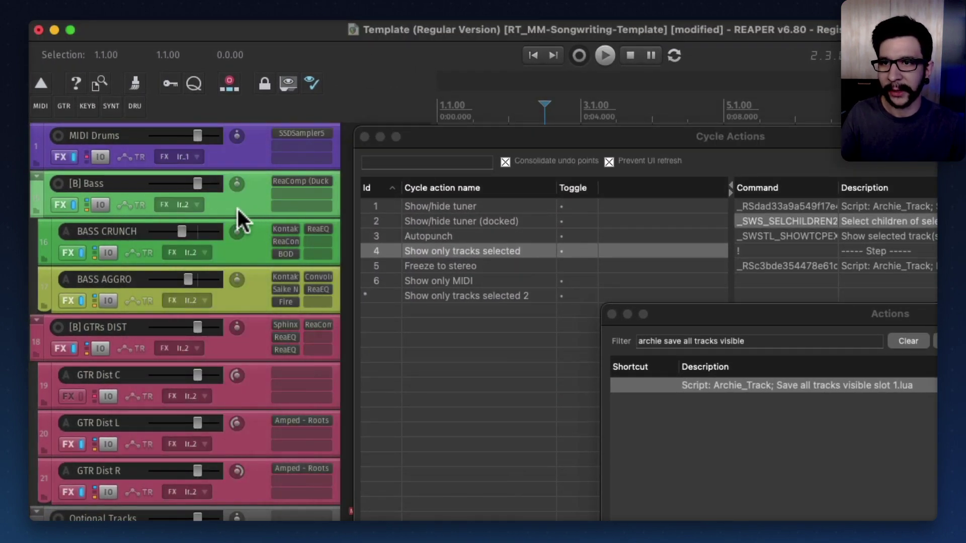
click(288, 83)
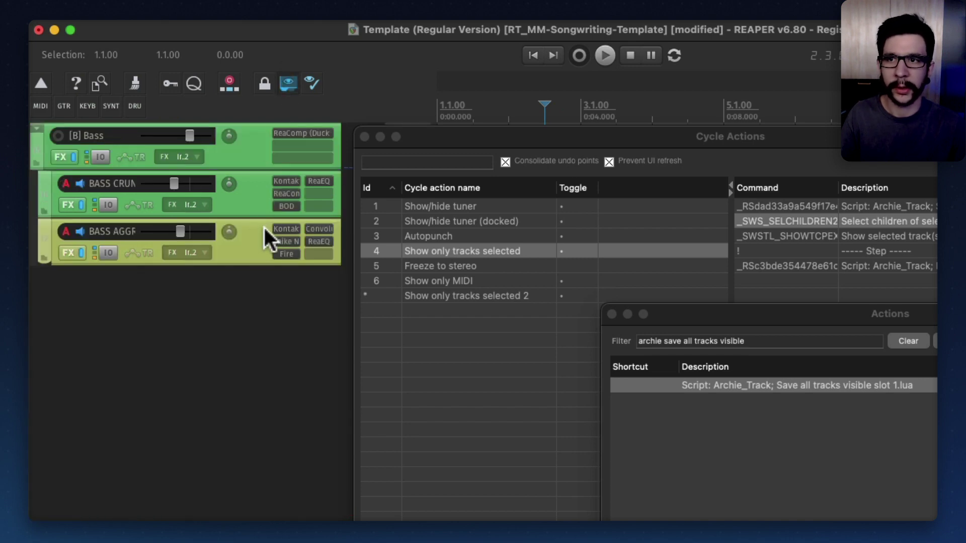
click(288, 83)
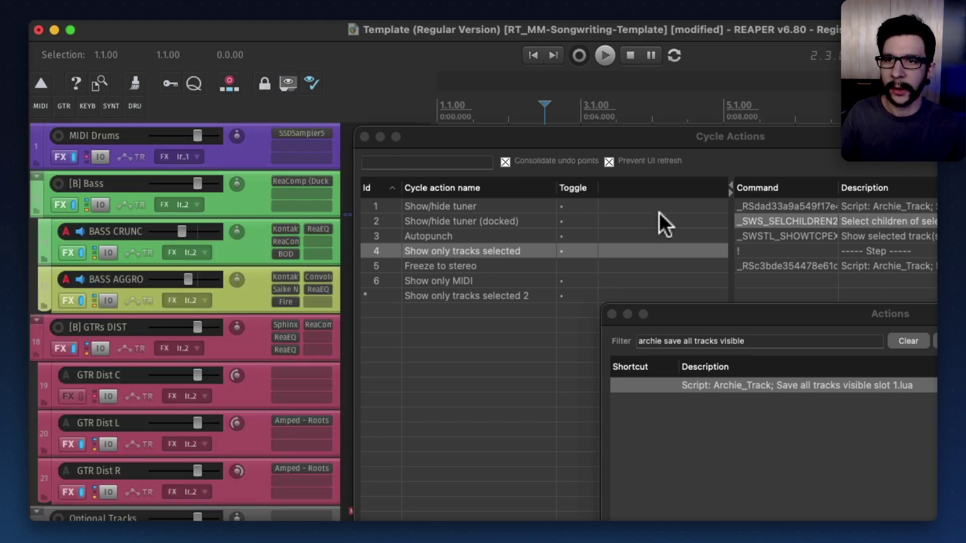
click(920, 222)
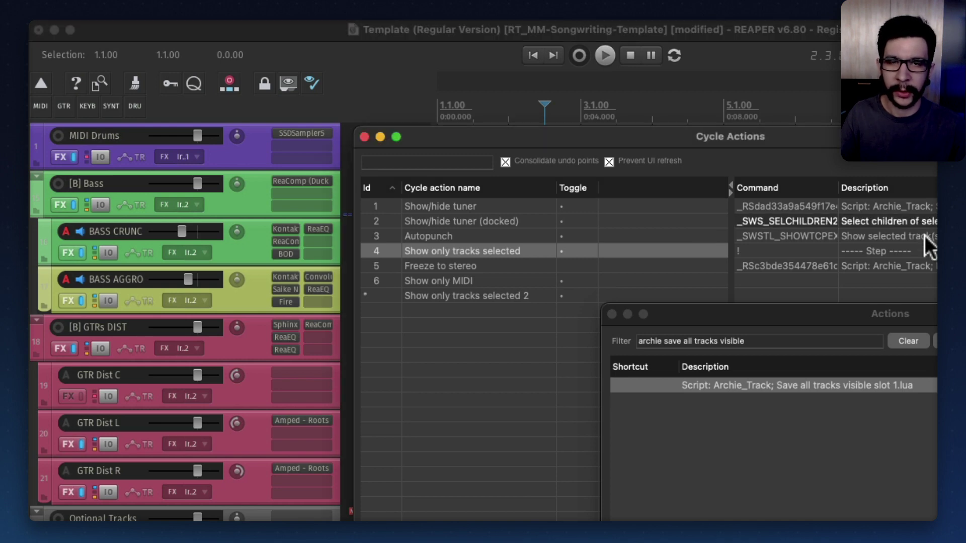
Step: Select the [B] Bass and [B] GTRs DIST folders together, show only those folders with their children, and restore all tracks
click(281, 201)
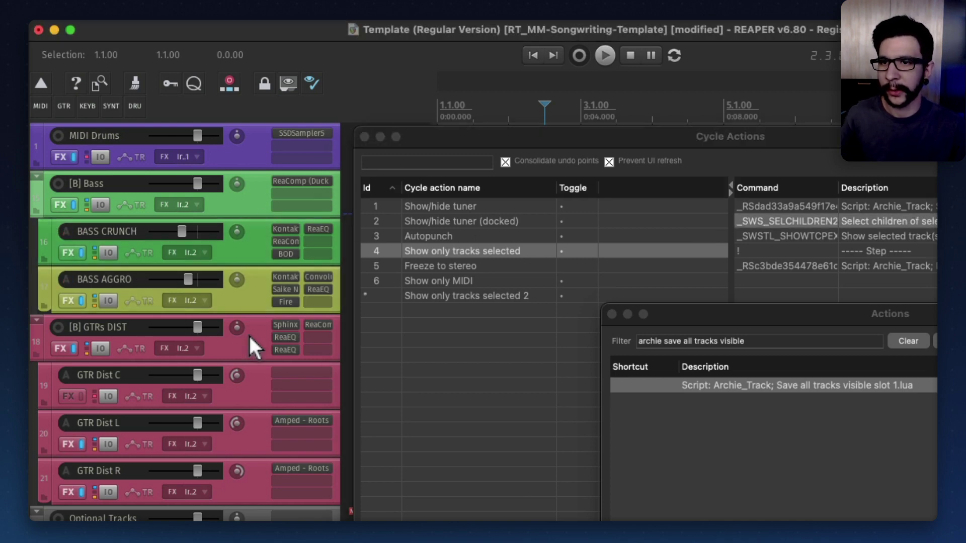
click(249, 334)
click(256, 195)
super+click(264, 352)
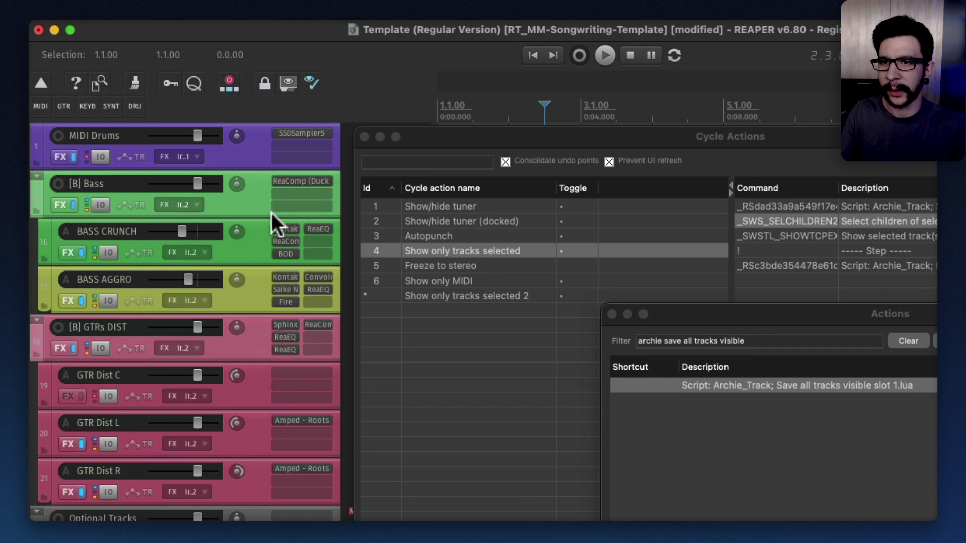
click(285, 85)
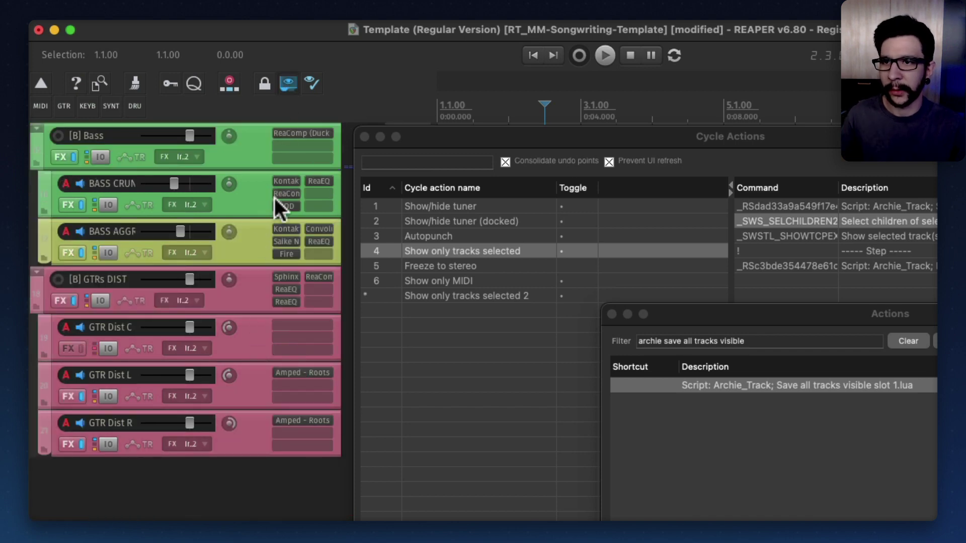
click(288, 83)
Step: Review the "Show selected track(s) in TCP, hide others", step separator and "Restore all tracks visible slot 1.lua" commands
click(880, 237)
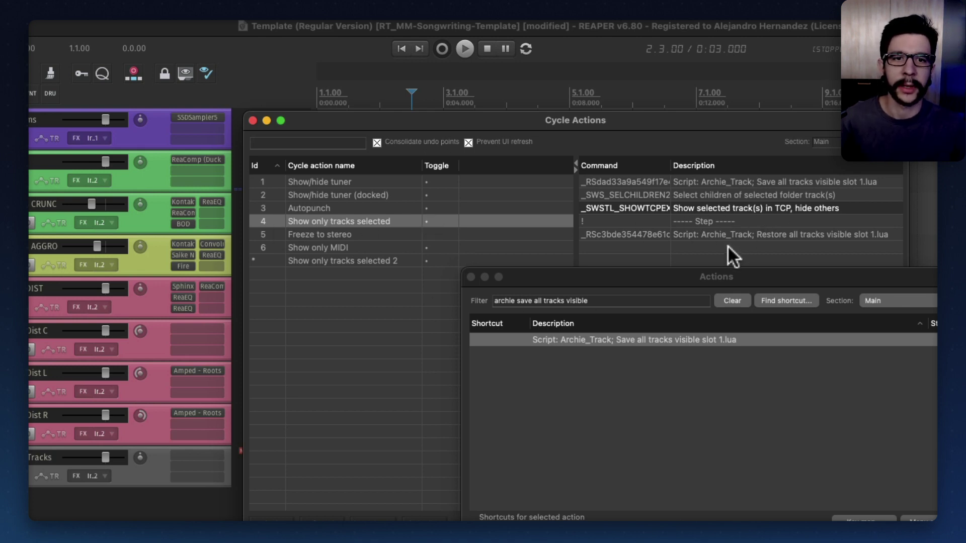
click(702, 221)
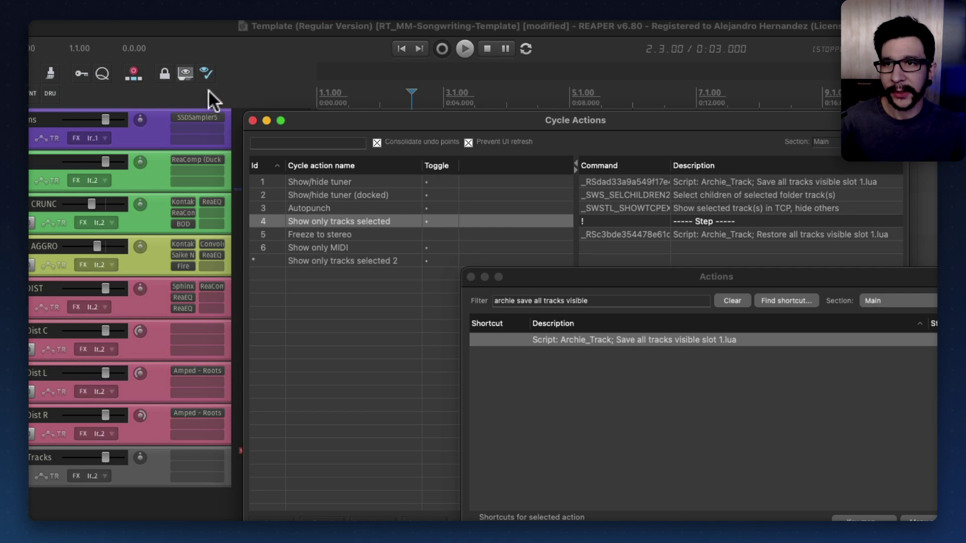
click(727, 235)
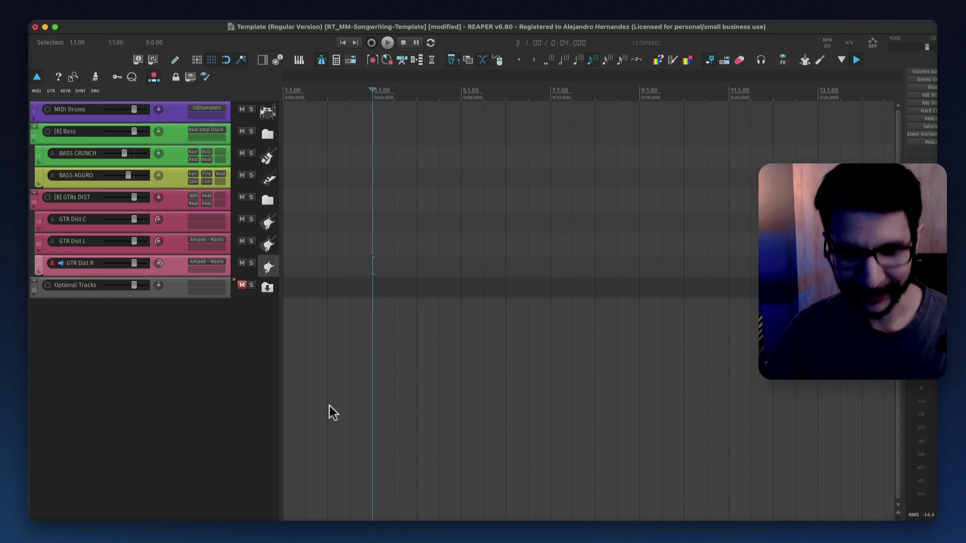
Step: Open the Actions list, filter it for "show only selected tracks" and select the "Show only tracks selected" action
key(?)
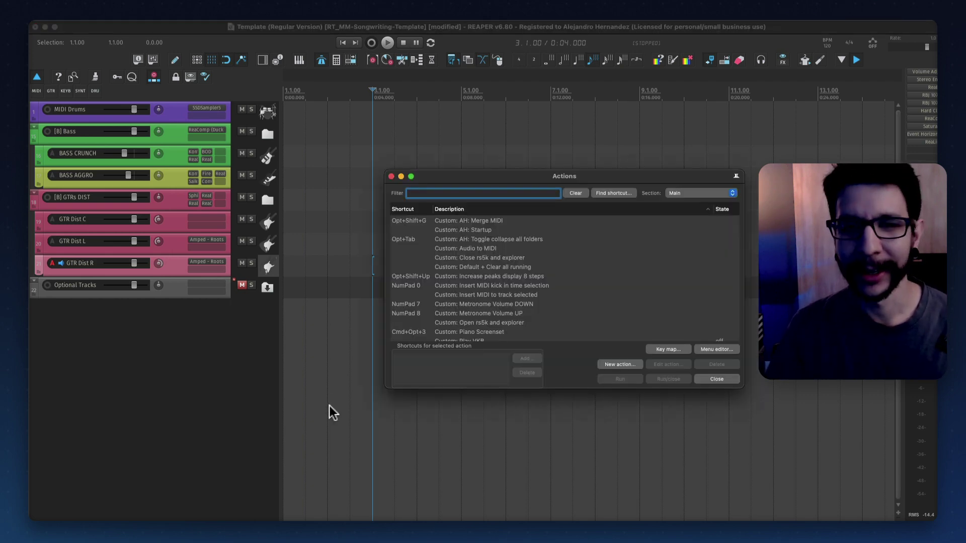
text(show action se)
key(BackSpace)
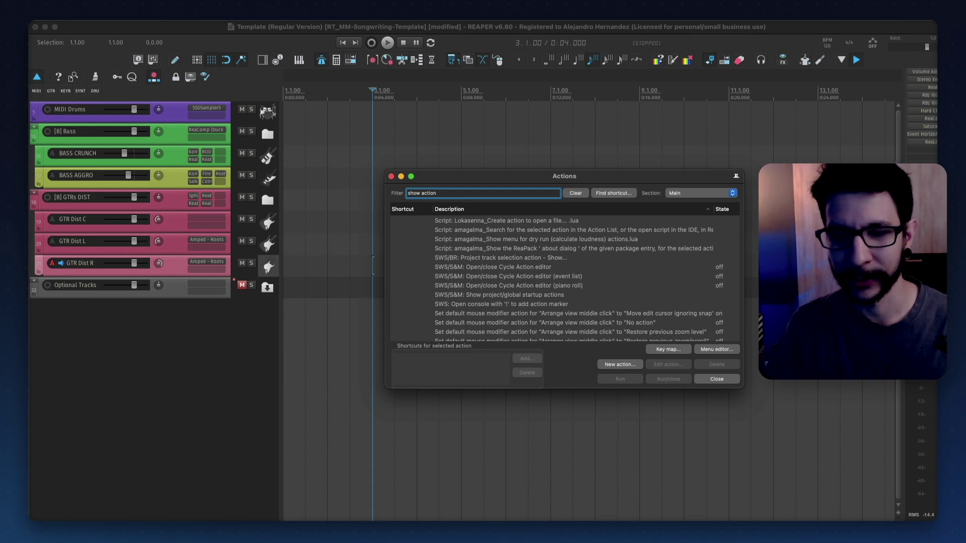
key(BackSpace)
key(BackSpace)
key(BackSpace)
text(onl)
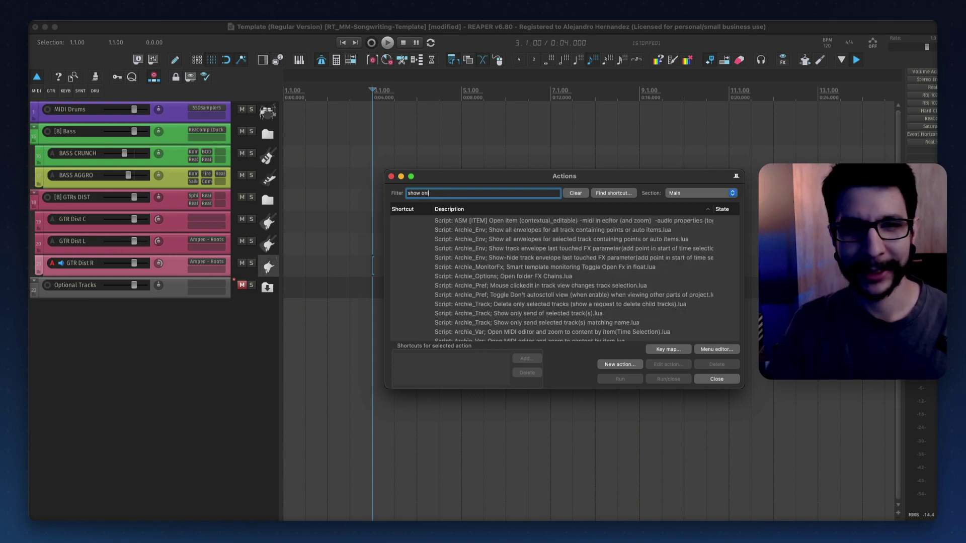
text(y selected tracks)
click(512, 249)
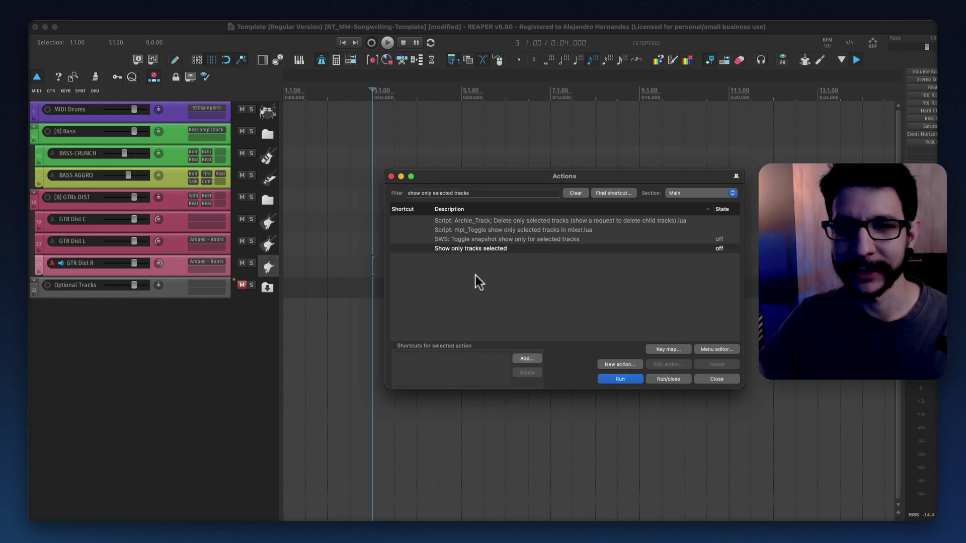
Step: Open the customization window for the main toolbar above the tracks, move it aside and select the DRUMS entry as insertion point
right_click(229, 91)
click(215, 89)
right_click(230, 84)
click(264, 128)
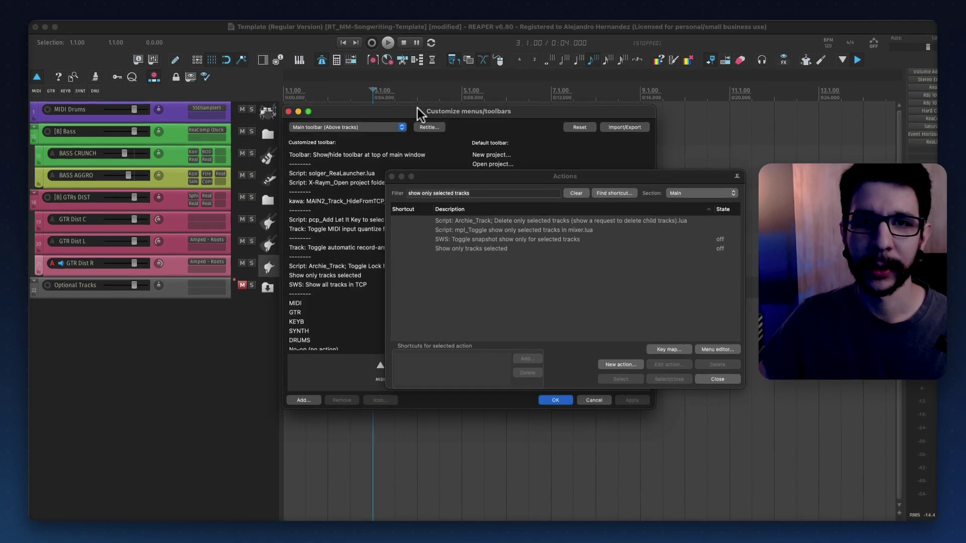
drag(412, 108, 287, 112)
scroll(251, 292, down, 5)
scroll(236, 297, up, 3)
click(203, 213)
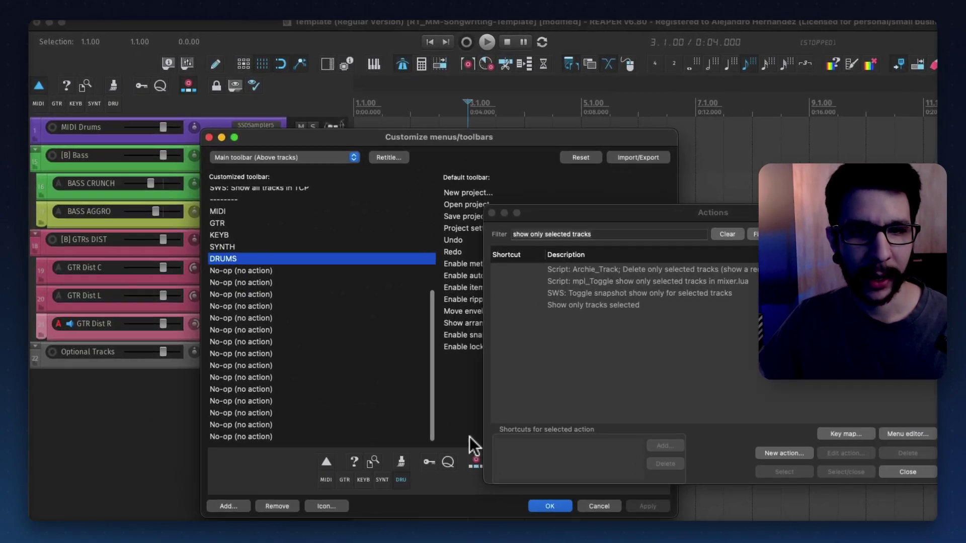
Step: Insert the "Show only tracks selected" action into the customized main toolbar at the DRUMS entry
click(624, 305)
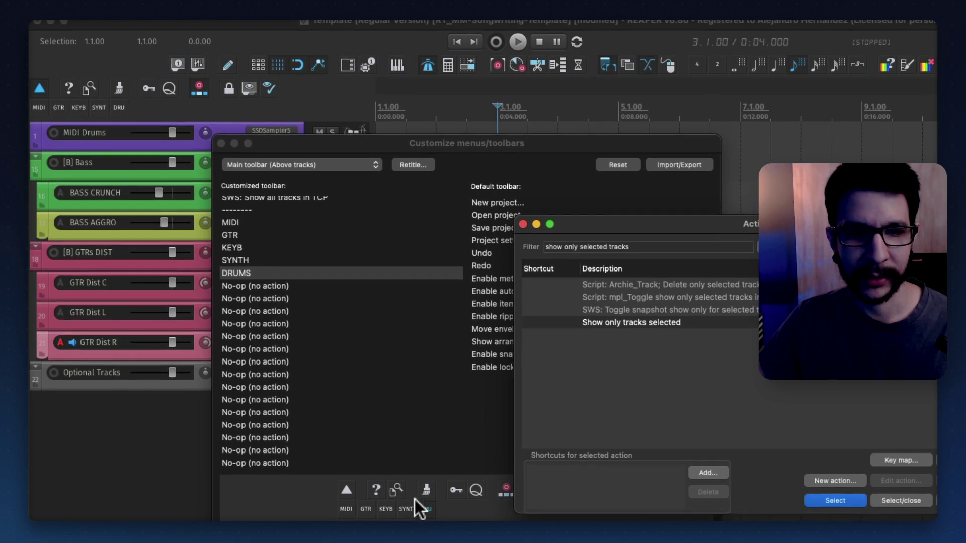
click(692, 518)
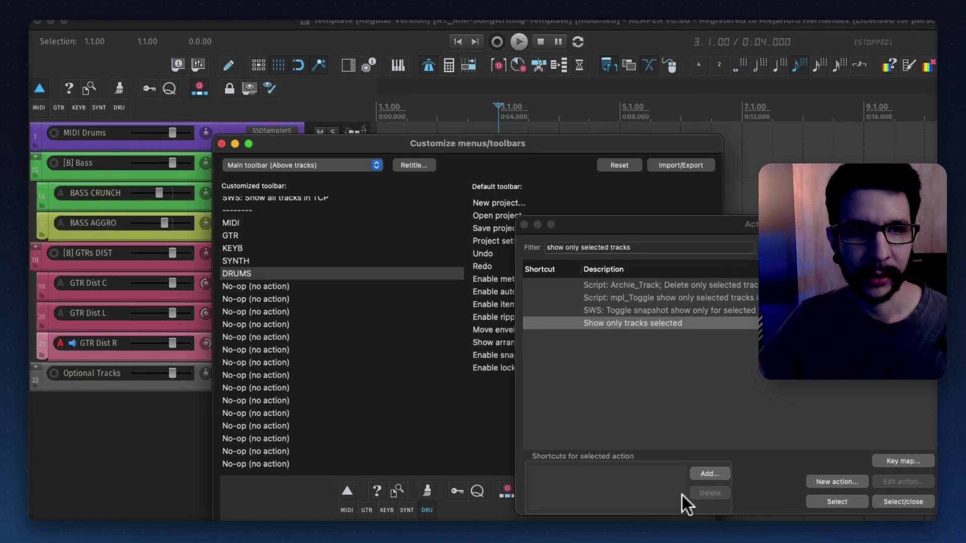
click(649, 247)
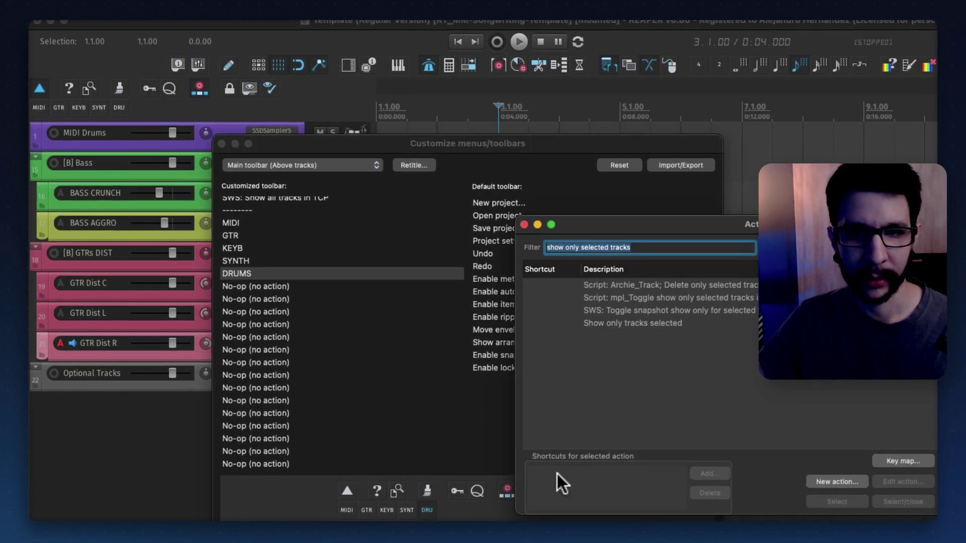
click(682, 322)
click(833, 501)
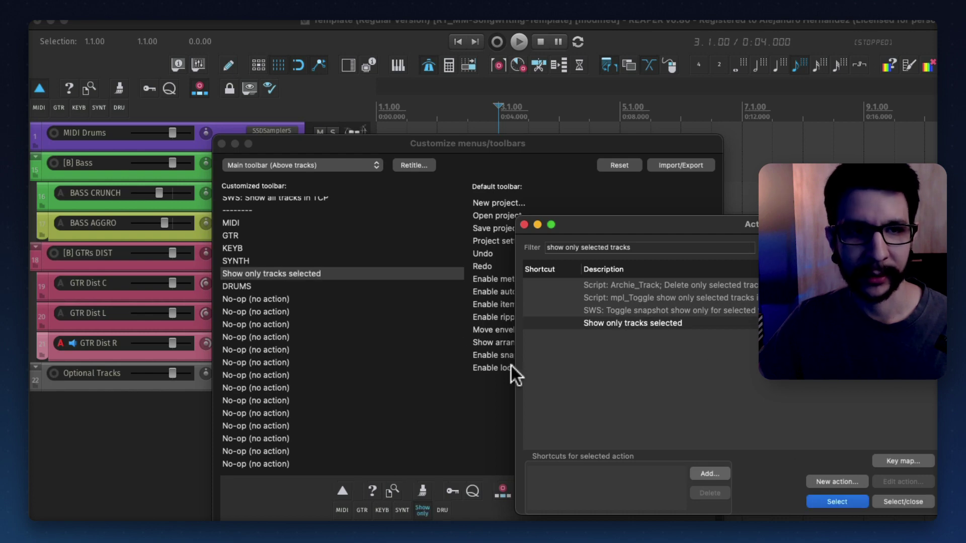
Step: Reorder the new "Show only tracks selected" toolbar entry to directly below DRUMS and view its icon options
mouse_move(333, 282)
mouse_down()
mouse_move(322, 293)
mouse_move(339, 285)
mouse_up()
right_click(339, 285)
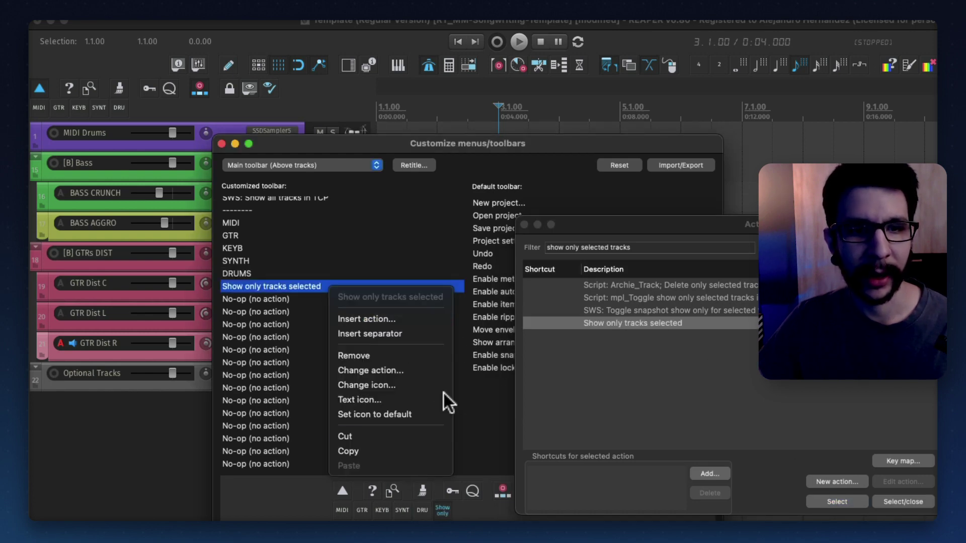
click(350, 258)
scroll(351, 264, up, 2)
scroll(318, 332, up, 4)
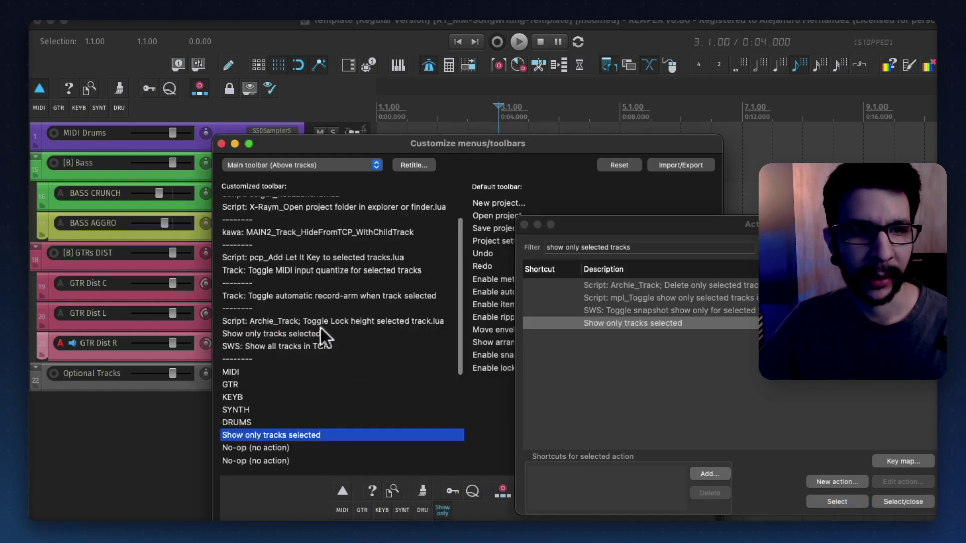
Step: Compare the existing "Show only tracks selected" toolbar entry and its eye icon with the newly added entry
click(314, 335)
drag(649, 226, 757, 220)
scroll(269, 387, down, 4)
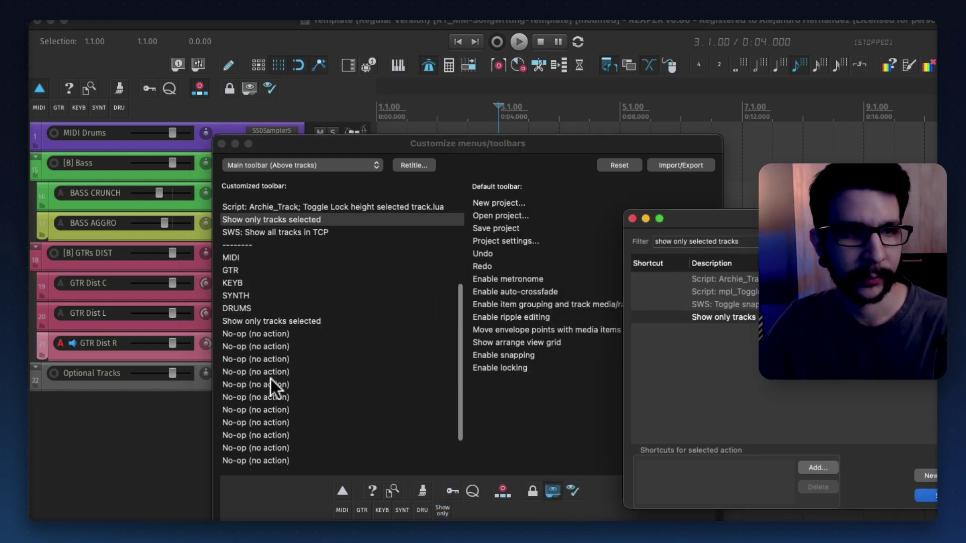
click(287, 322)
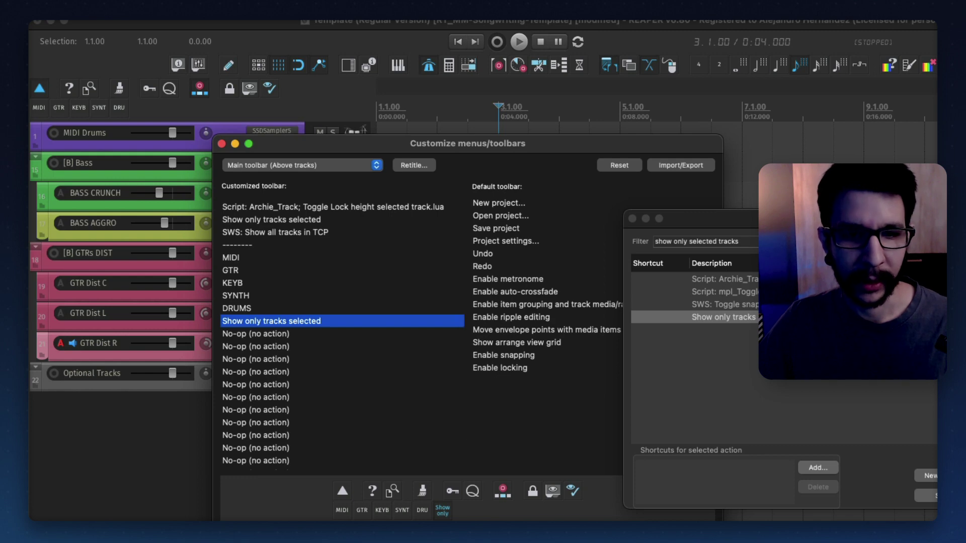
Step: Save the main toolbar changes and toggle the existing show-only-selected-tracks button on and off
key(Return)
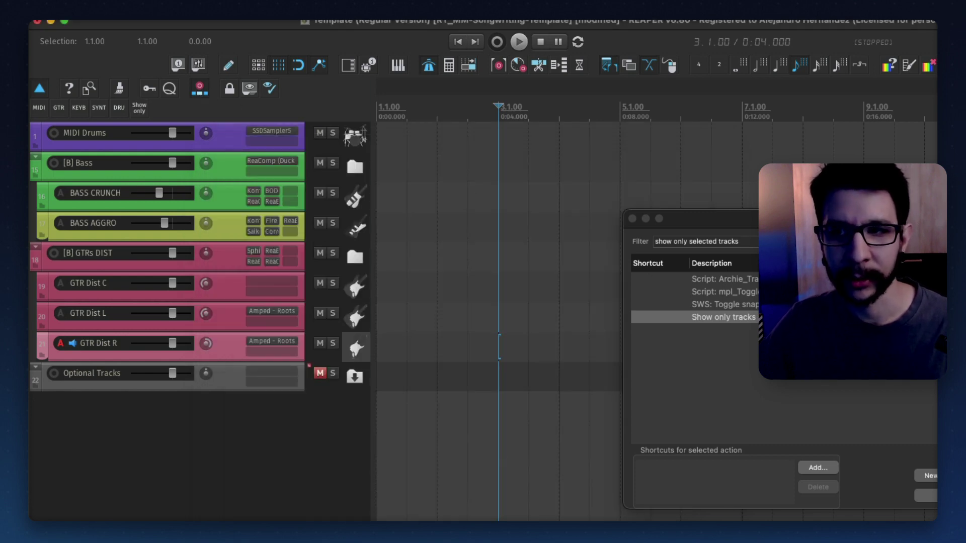
click(247, 93)
click(247, 95)
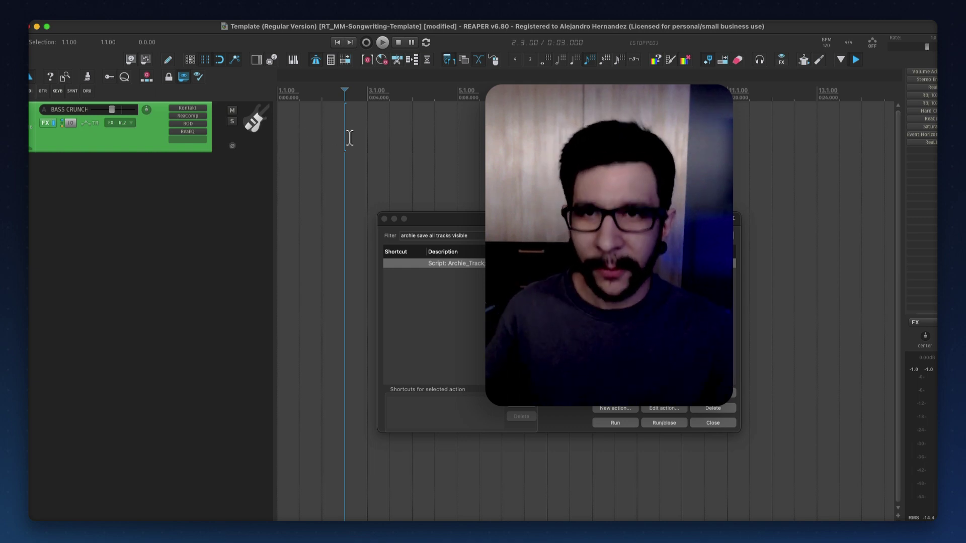
Step: Select the BASS CRUNCH track, restore all template tracks to view, and reduce the track heights so they all fit
click(250, 128)
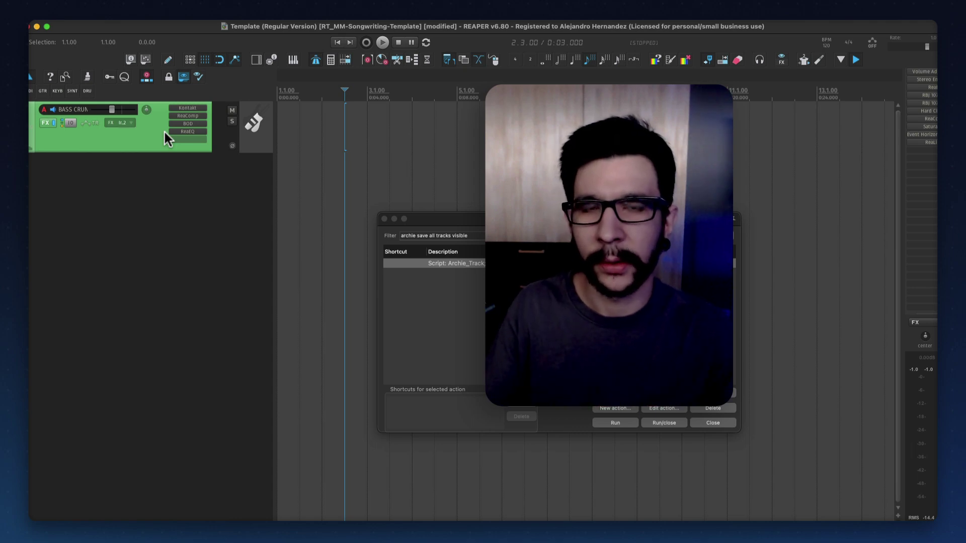
click(183, 78)
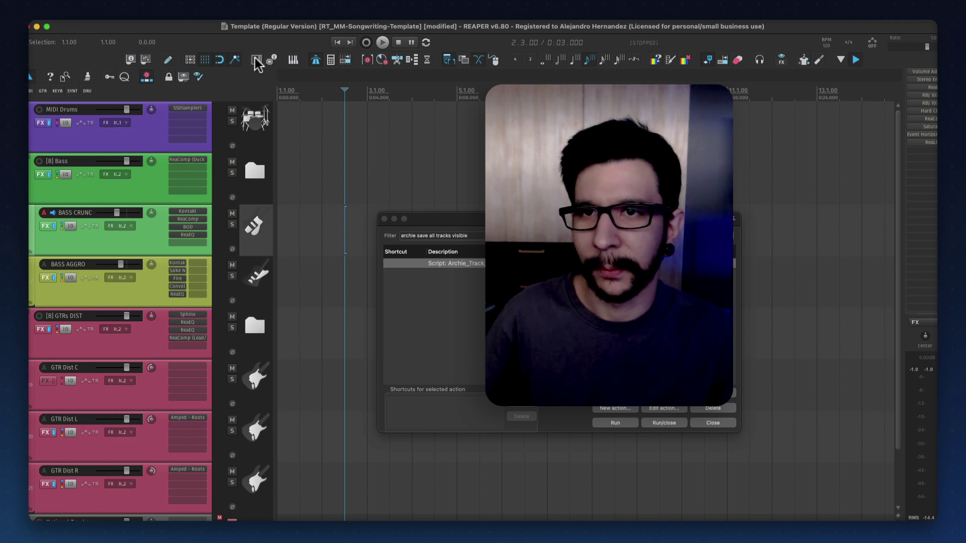
click(255, 181)
scroll(255, 222, down, 1)
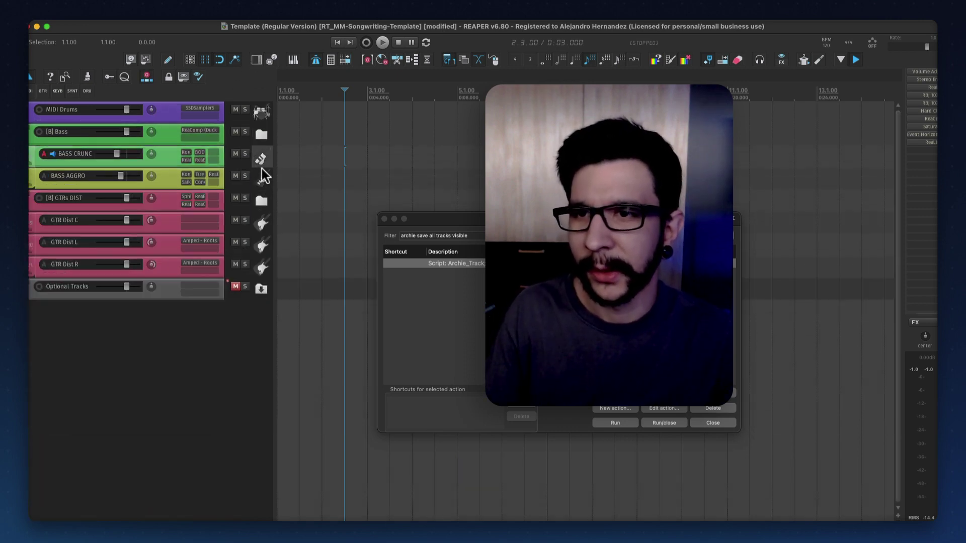
Step: Switch the single-track selection back and forth among the bass and distorted guitar tracks
shift+click(261, 171)
click(259, 230)
click(259, 237)
click(259, 224)
click(258, 162)
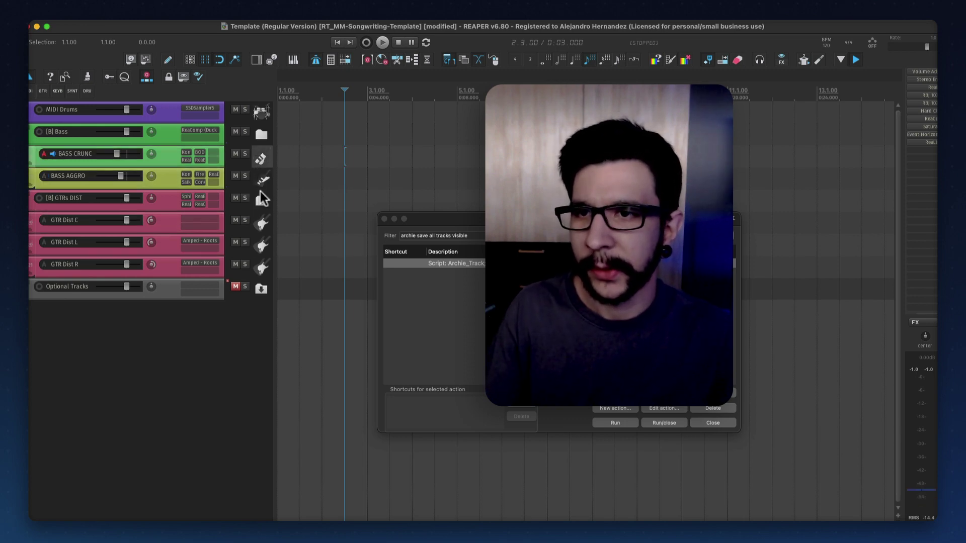
click(261, 226)
click(262, 244)
click(262, 261)
Step: Select the GTR Dist C, BASS CRUNCH and MIDI Drums tracks together
click(261, 230)
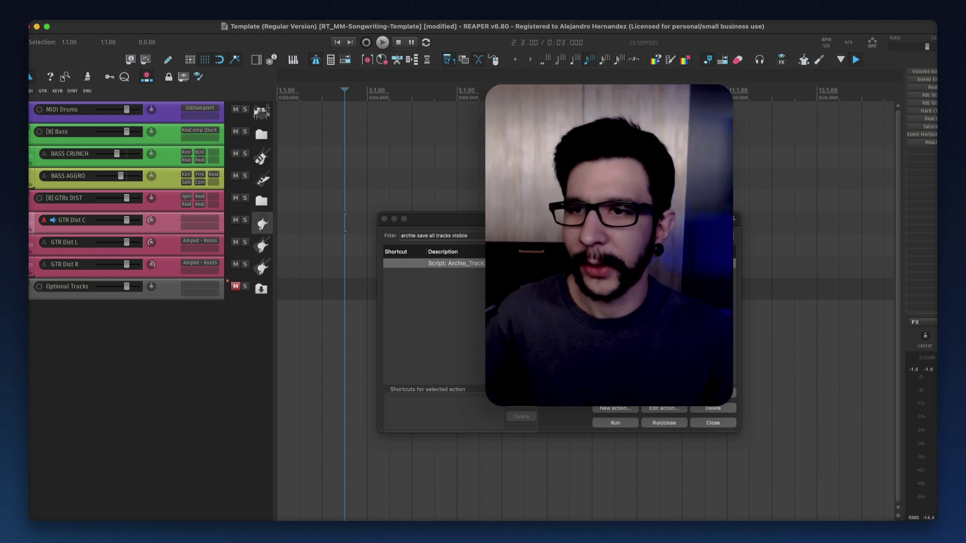
super+click(263, 167)
super+click(258, 117)
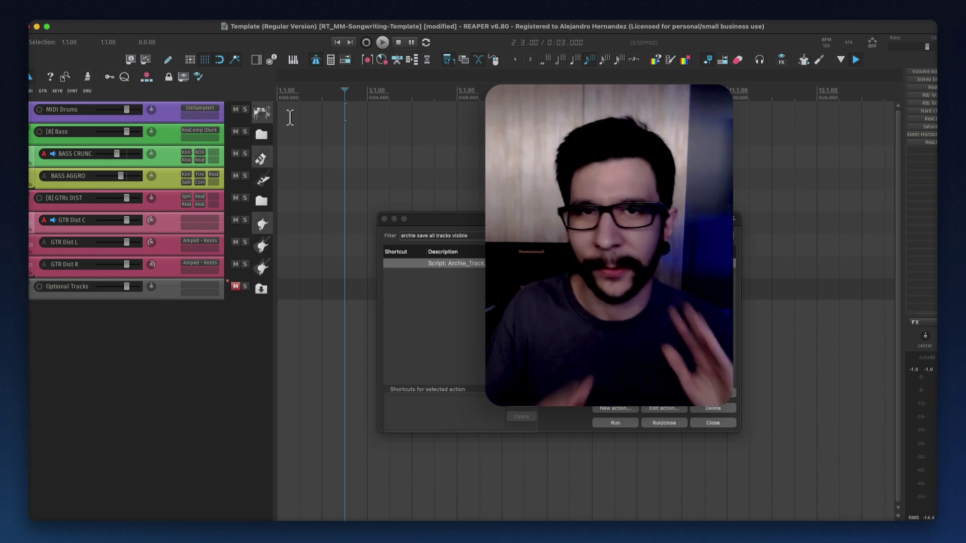
drag(257, 106, 237, 152)
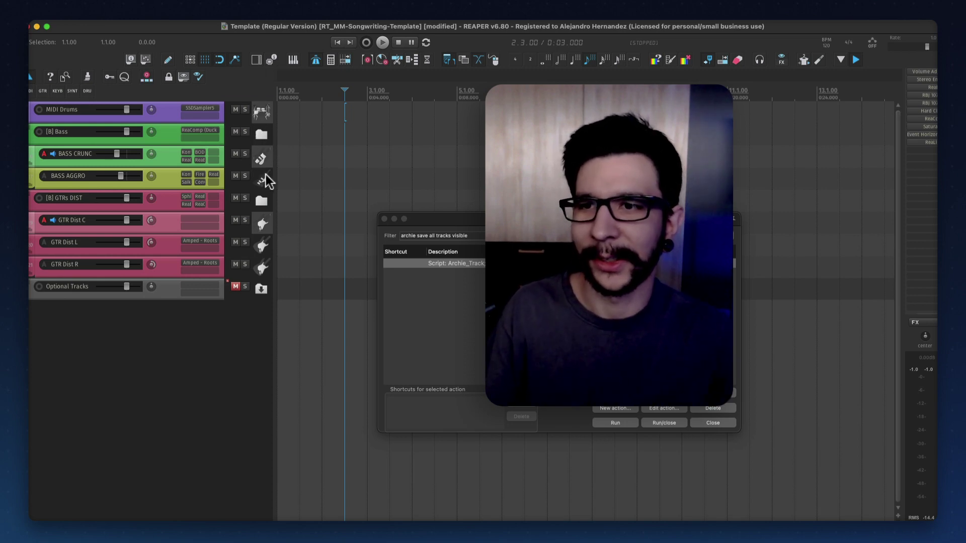